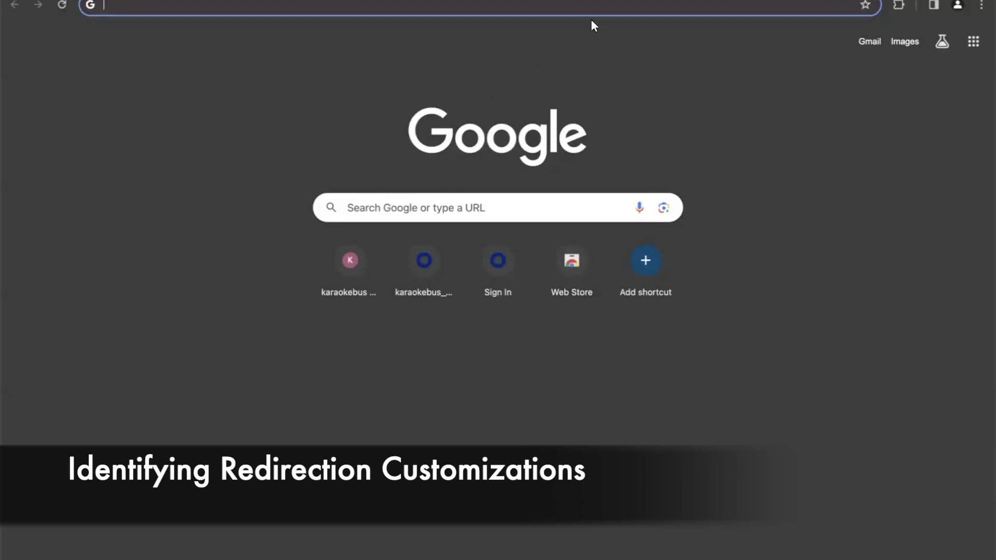
Open the default Okta sign-in page at karaokebus.oktapreview.com and examine its subdomain address.
click(613, 6)
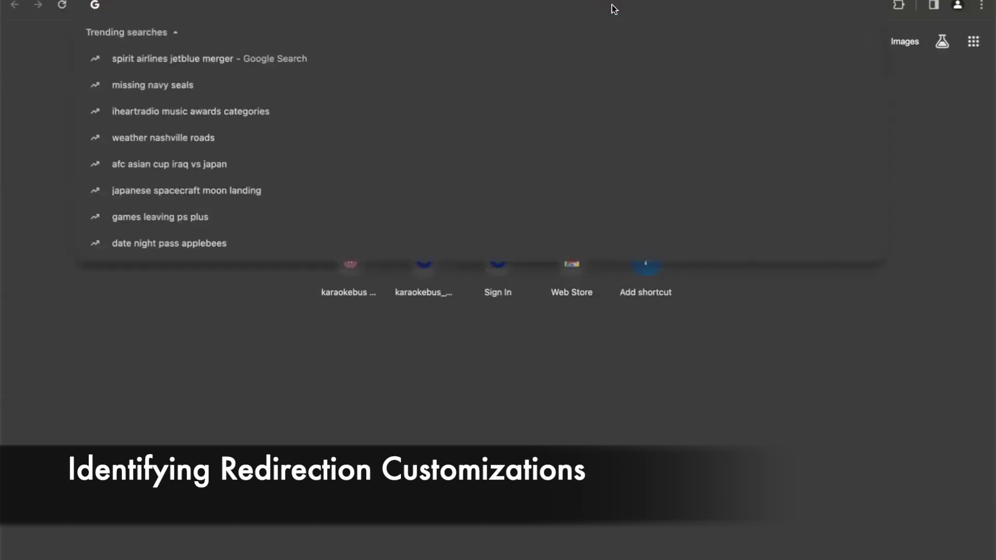
text(karaokebus.oktapreview.com)
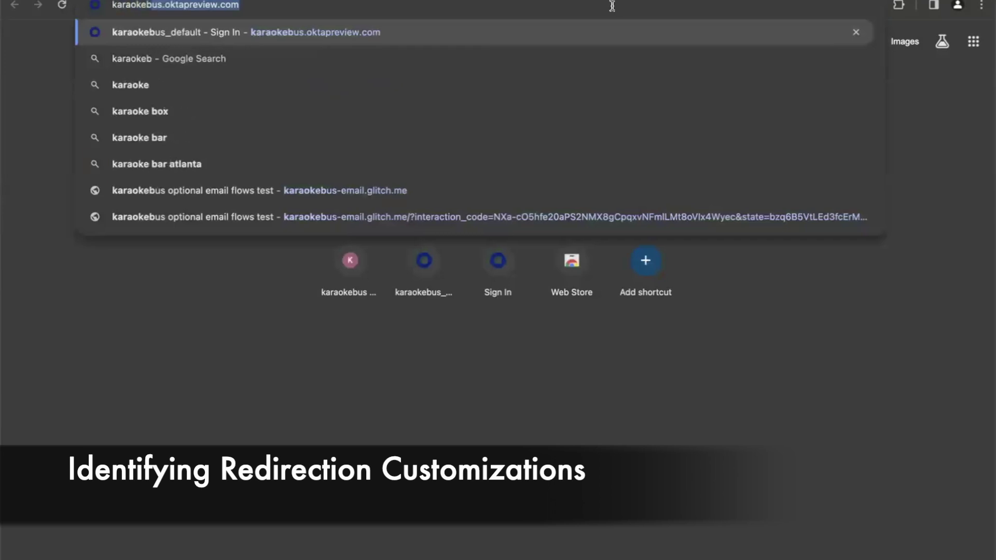
key(Return)
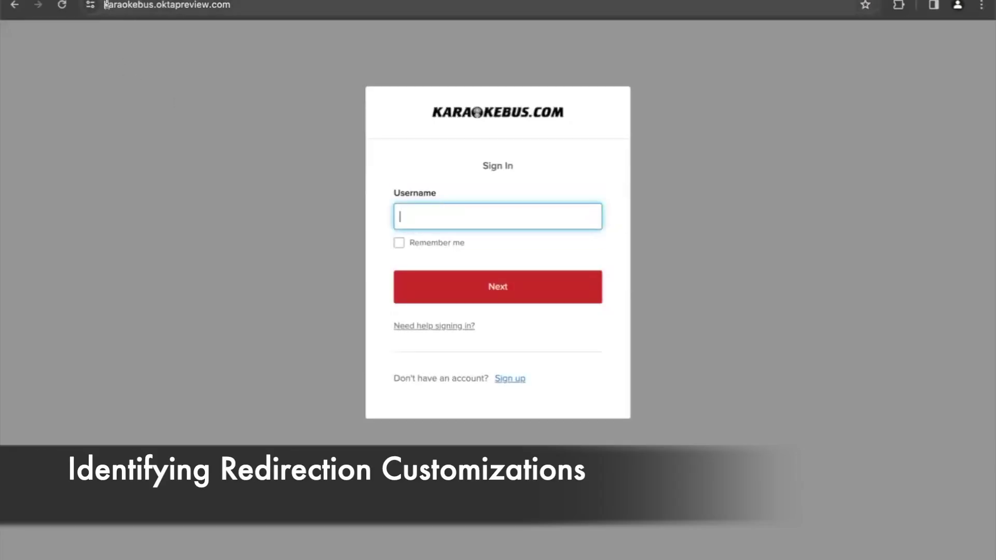
drag(165, 6, 201, 5)
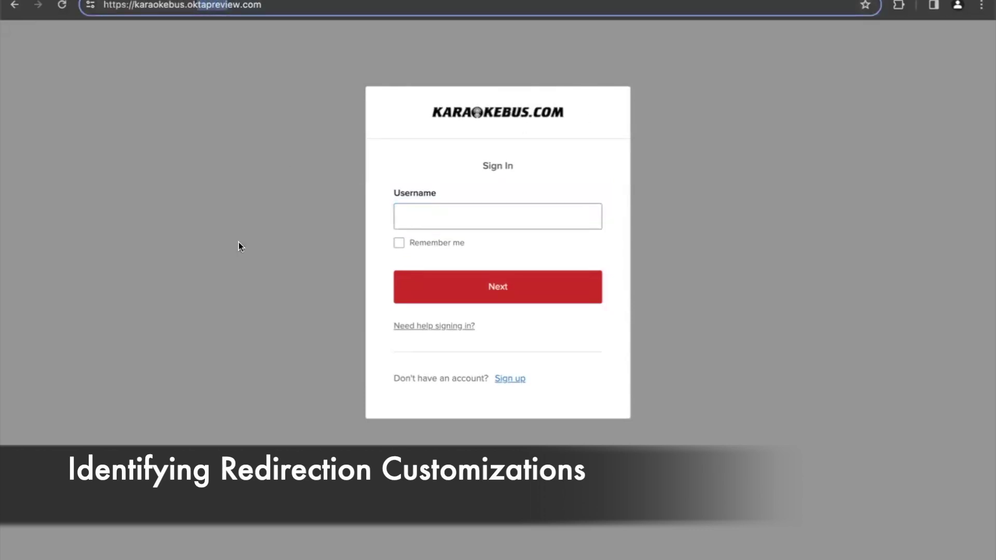
Open the custom-domain sign-in page at login.karaokebus.com.
triple_click(149, 3)
text(login.karaokebus)
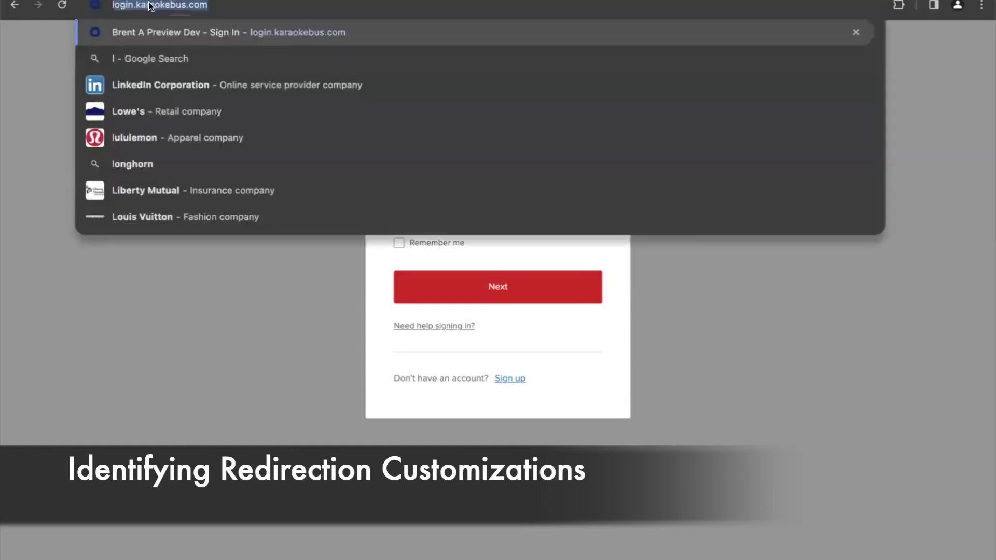
key(Return)
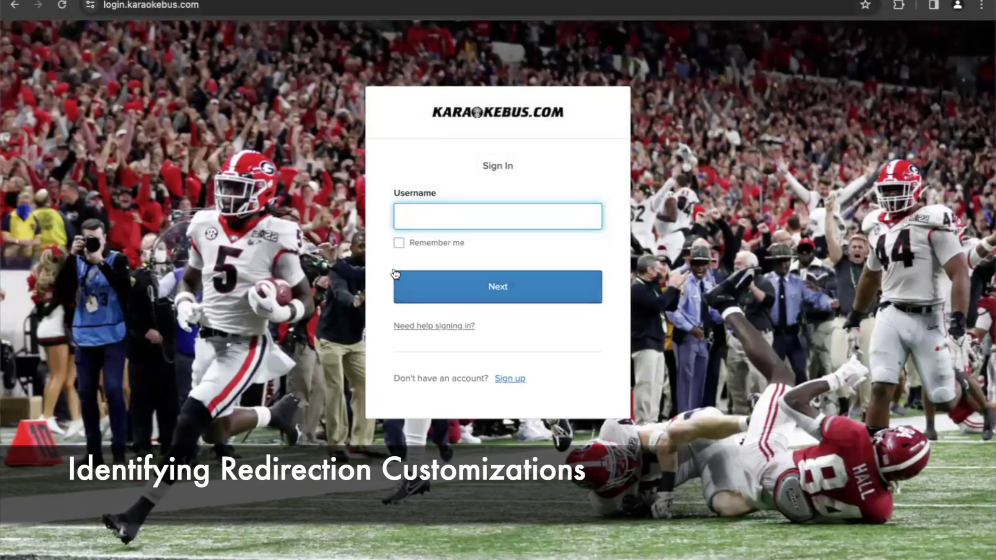
Sign in with the account username and password, and send the Okta Verify push for verification.
text(kristi)
key(Return)
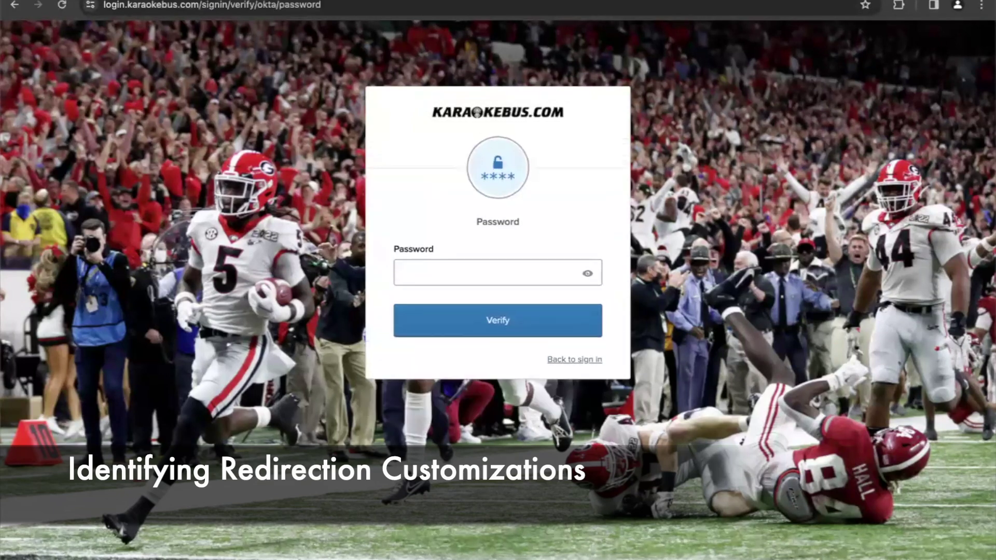
text(•••••••••••)
key(Return)
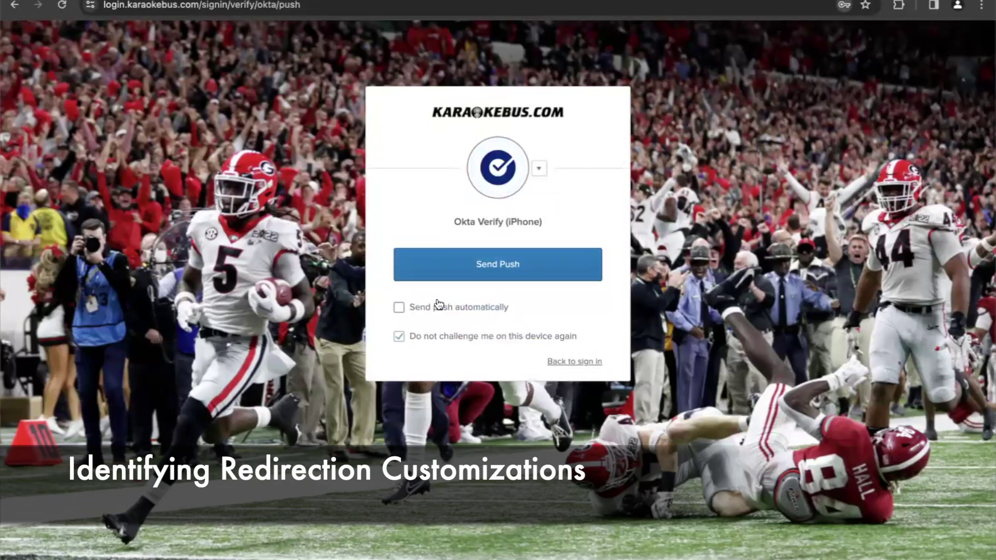
click(462, 278)
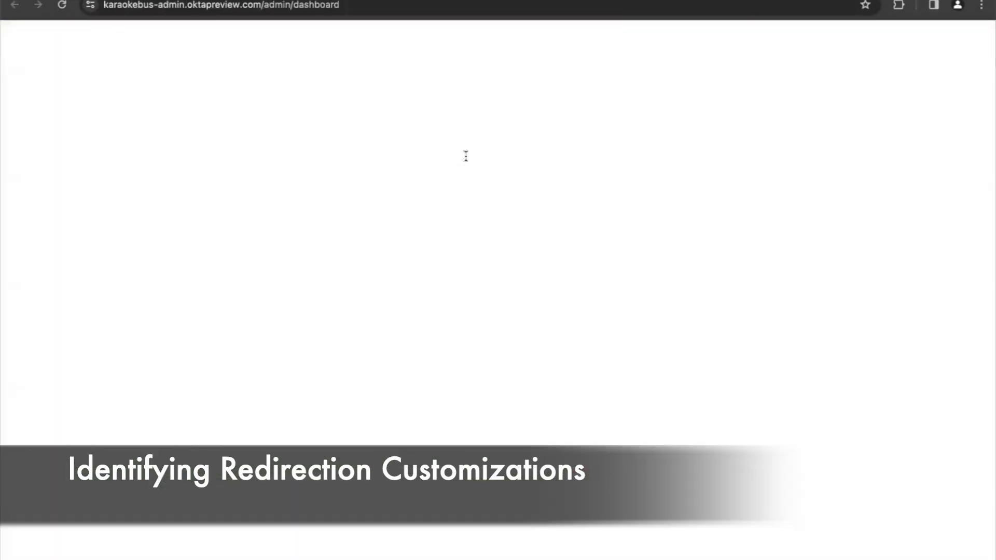
Open the sign-in page configuration of the brand that uses the custom domain login.karaokebus.com.
click(81, 351)
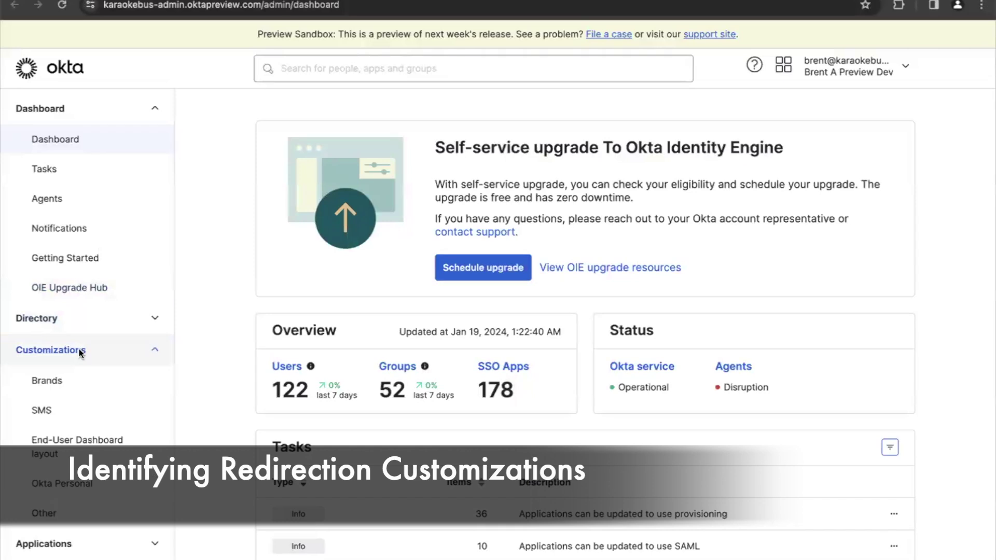
click(48, 382)
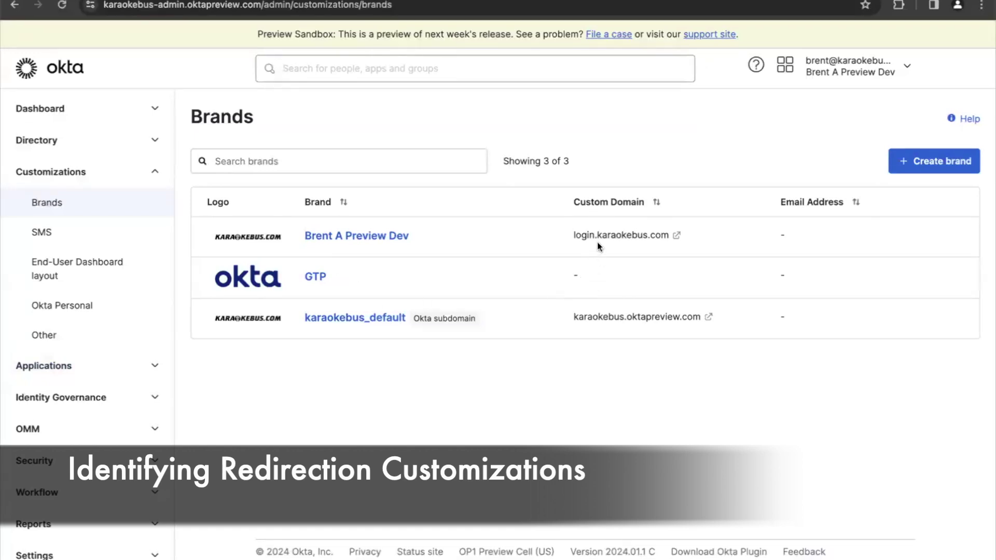
click(361, 238)
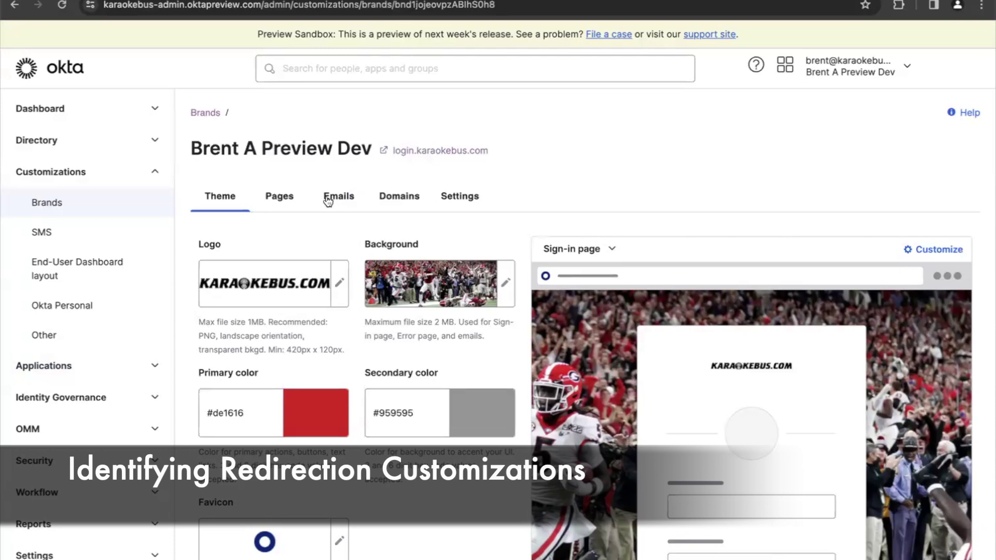
click(279, 197)
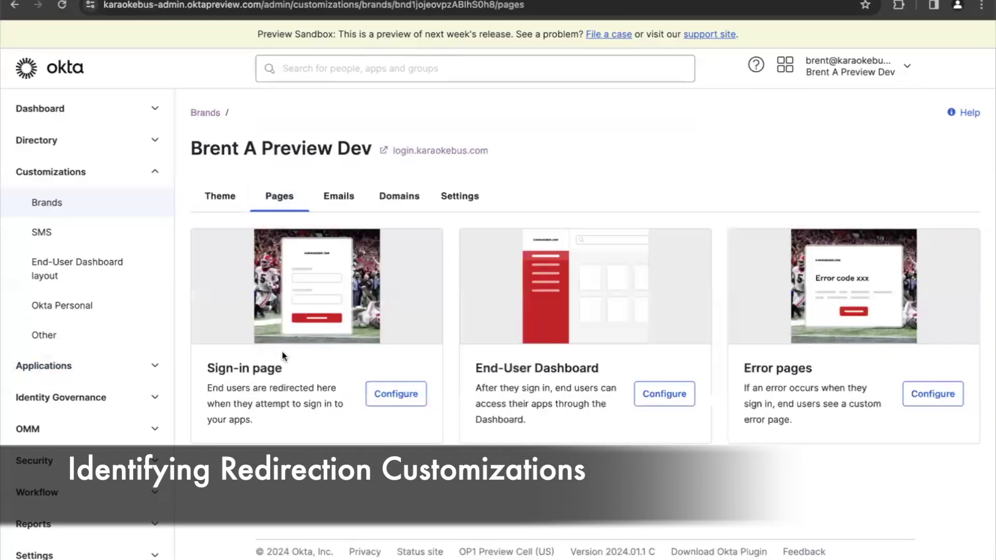
click(394, 394)
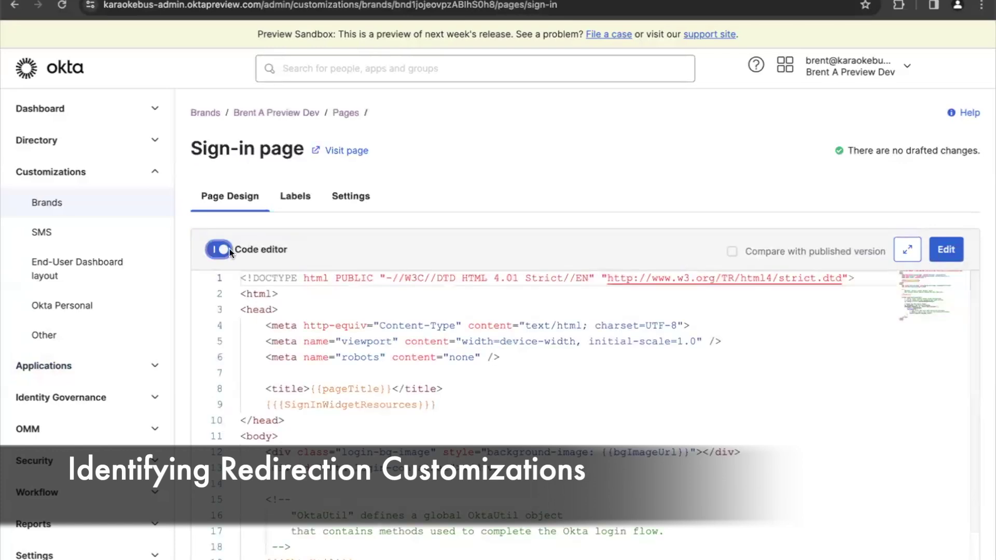
scroll(410, 247, down, 2)
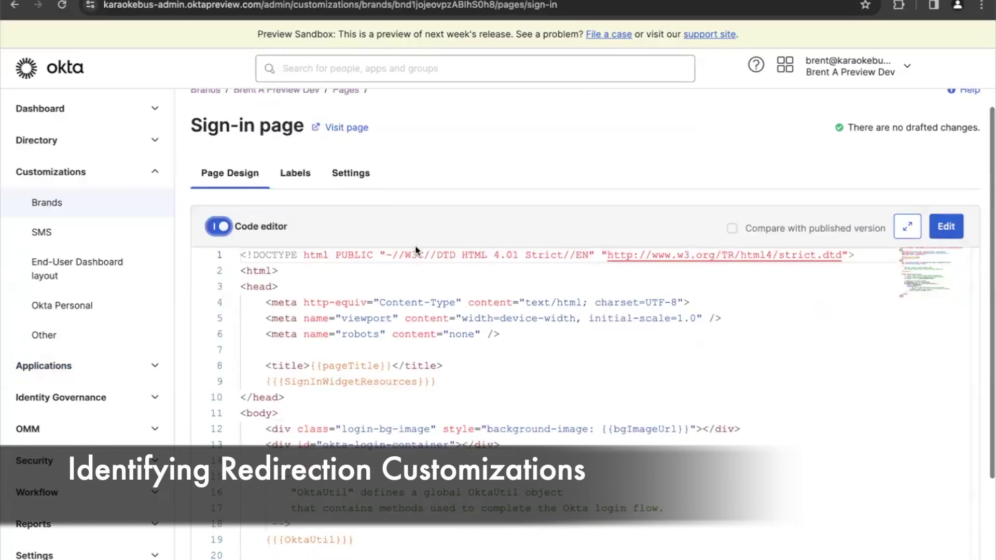
click(238, 176)
click(318, 230)
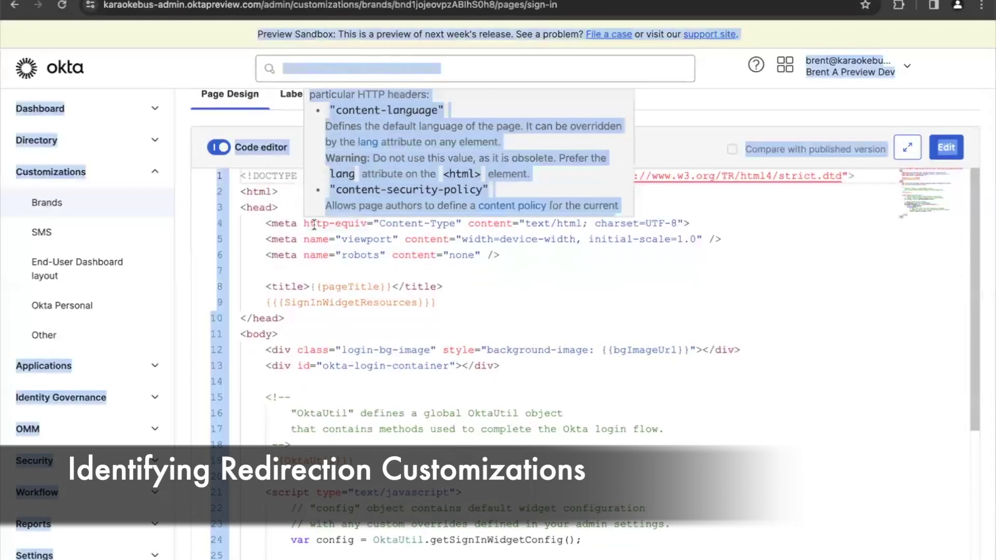
click(317, 270)
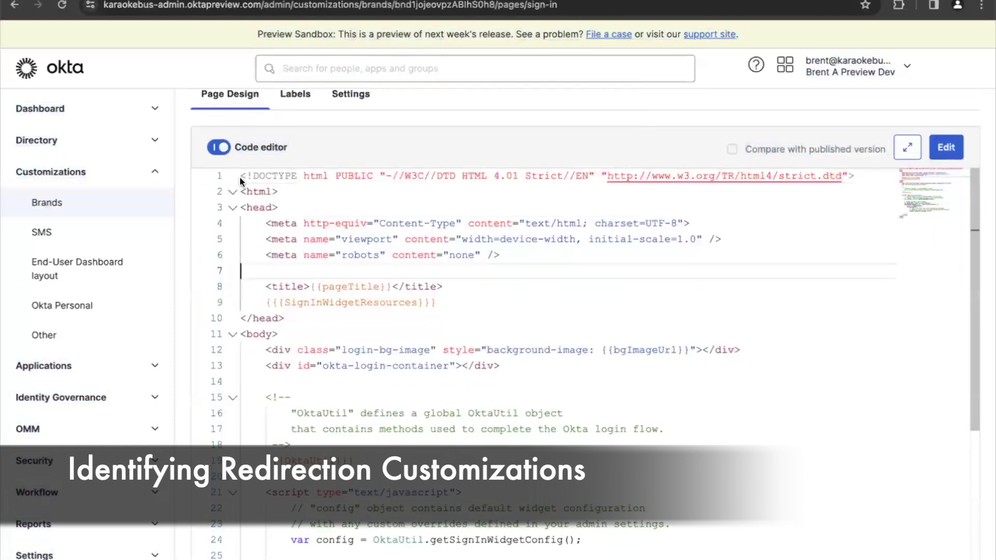
right_click(265, 194)
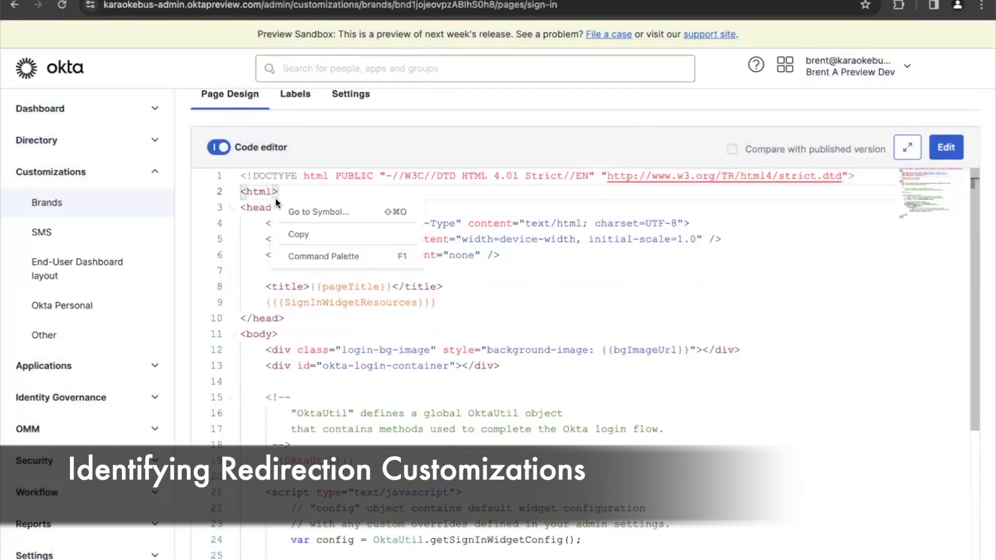
click(327, 284)
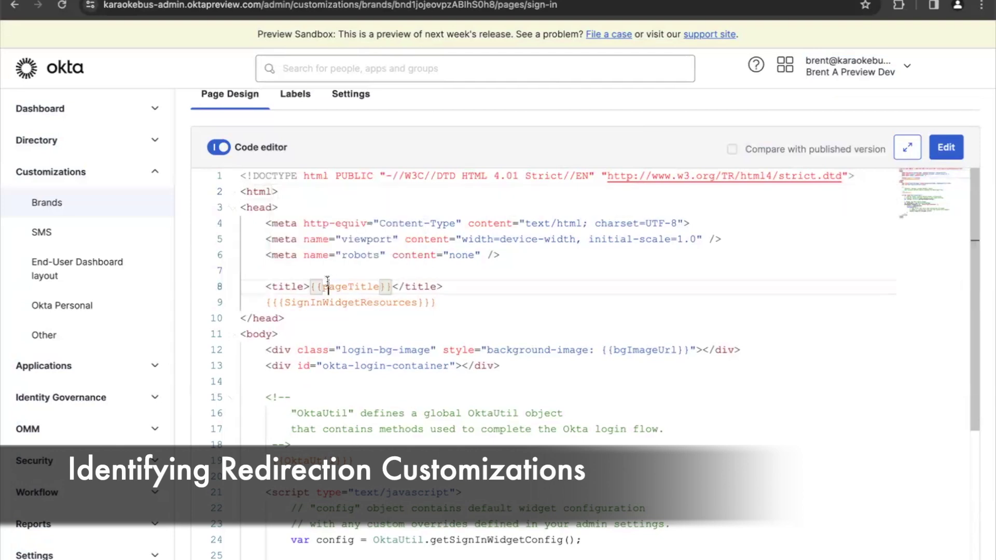
right_click(310, 261)
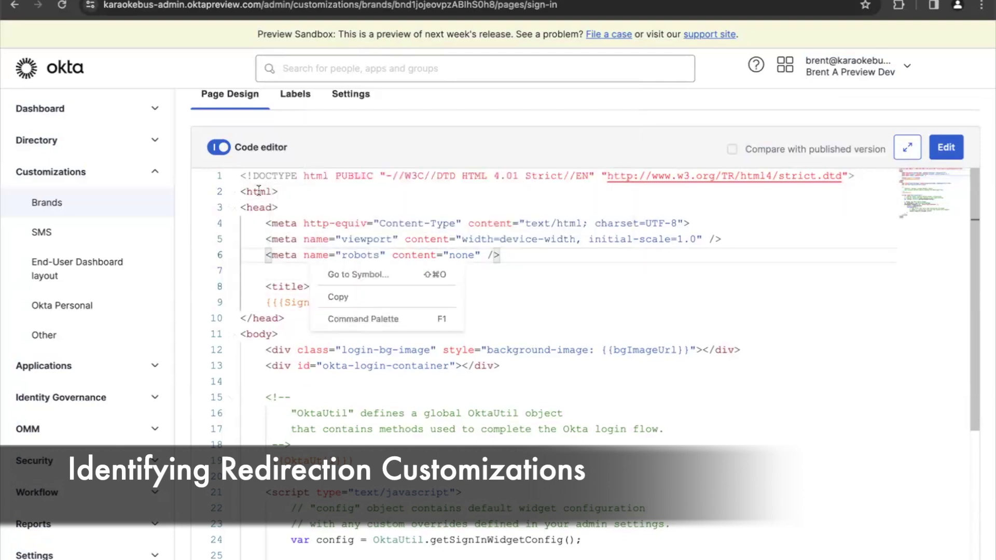
Copy the complete HTML code of the sign-in page, from the DOCTYPE line to the closing html tag.
drag(242, 180, 241, 558)
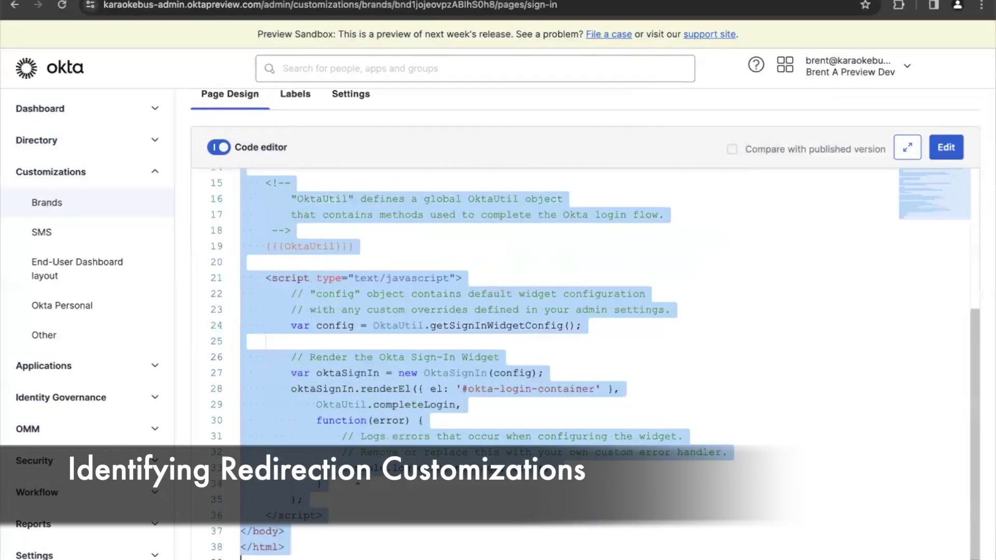
right_click(311, 430)
click(337, 459)
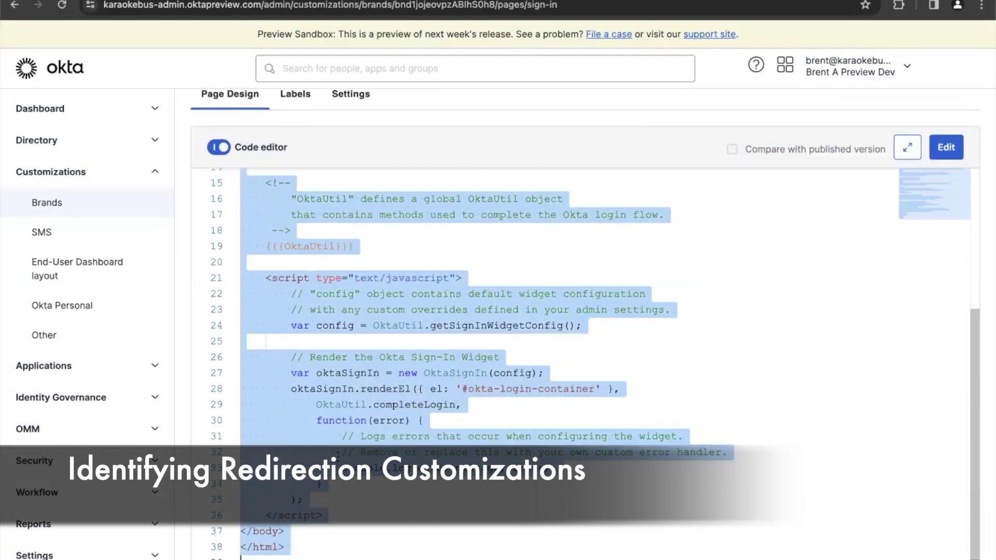
click(415, 533)
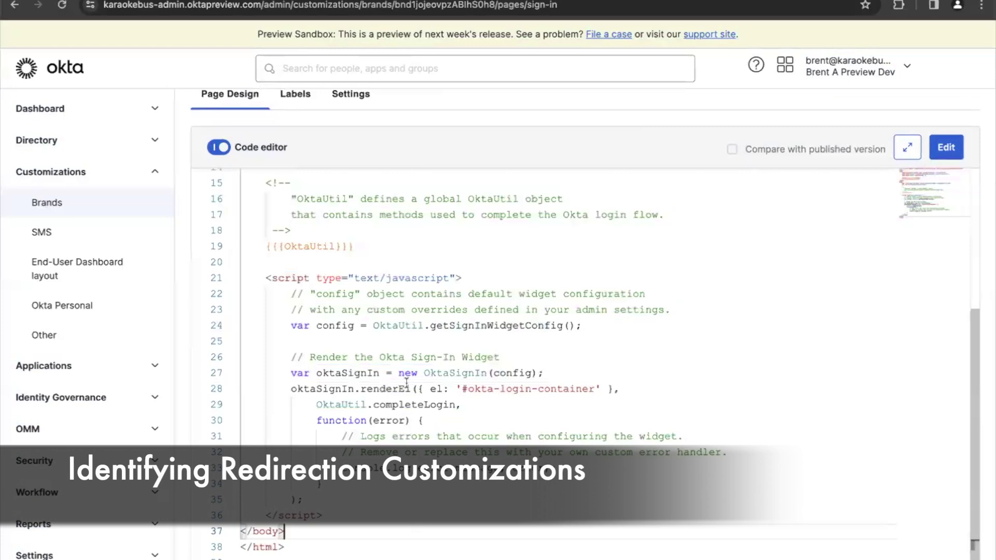
scroll(407, 384, up, 8)
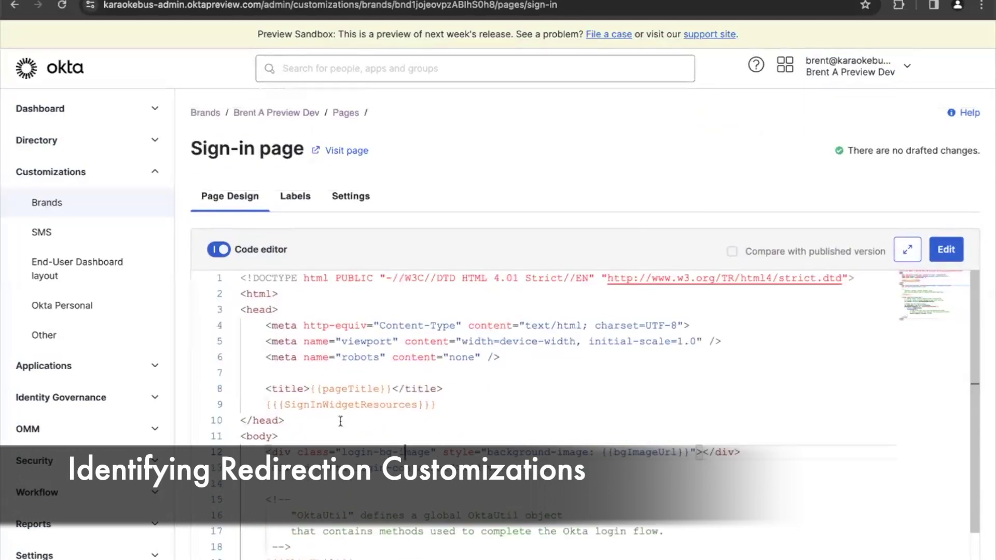
Make the sign-in page code editable and insert the line "<!-- even this comment constitutes a customization -->" below the closing head tag.
click(306, 419)
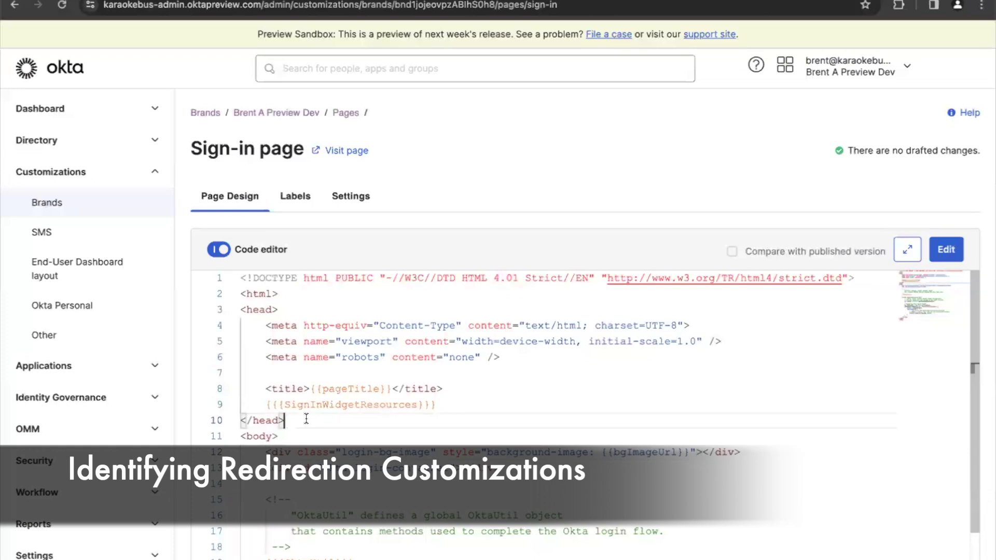
key(Return)
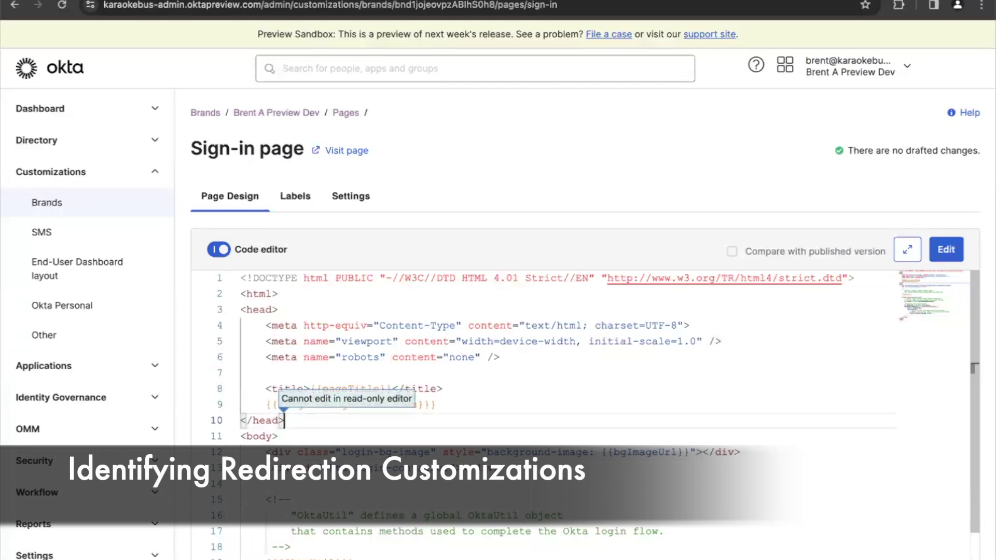
click(943, 252)
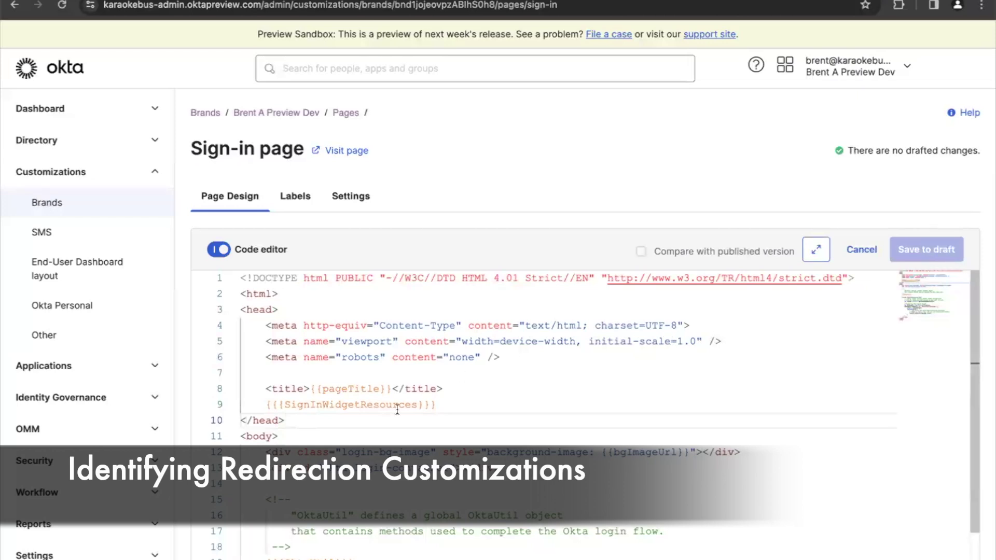
click(285, 421)
key(Return)
text(<!)
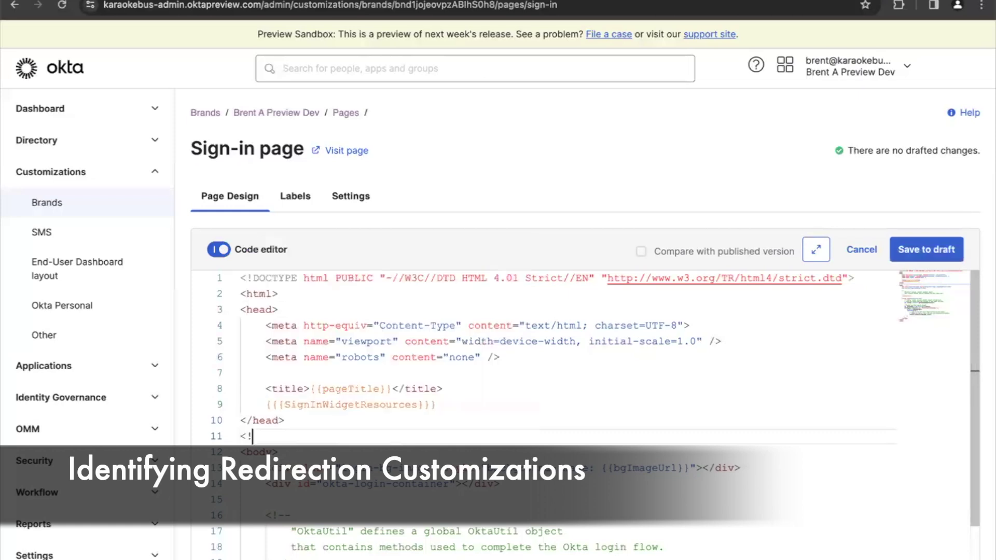
text(-- even this comment c)
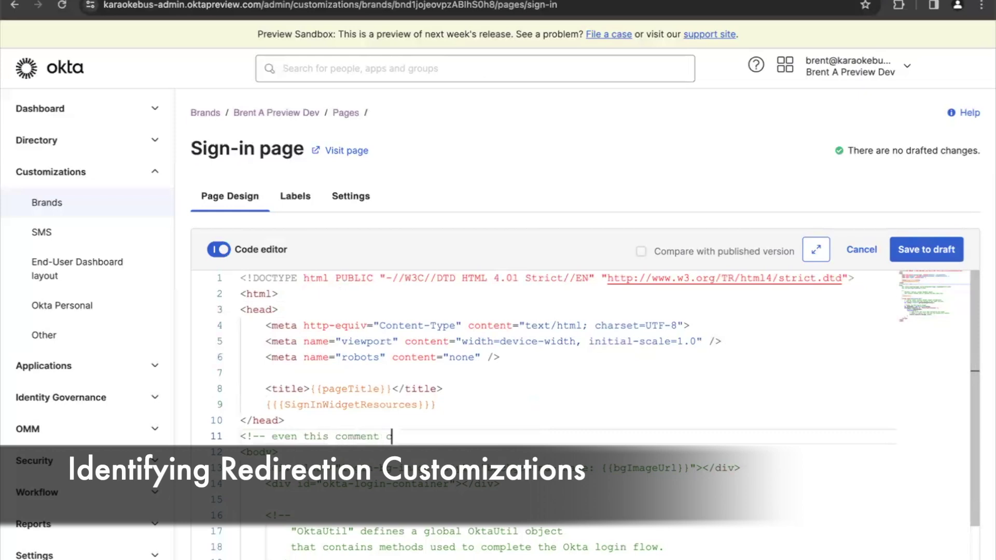
text(onstitutes a customizatio)
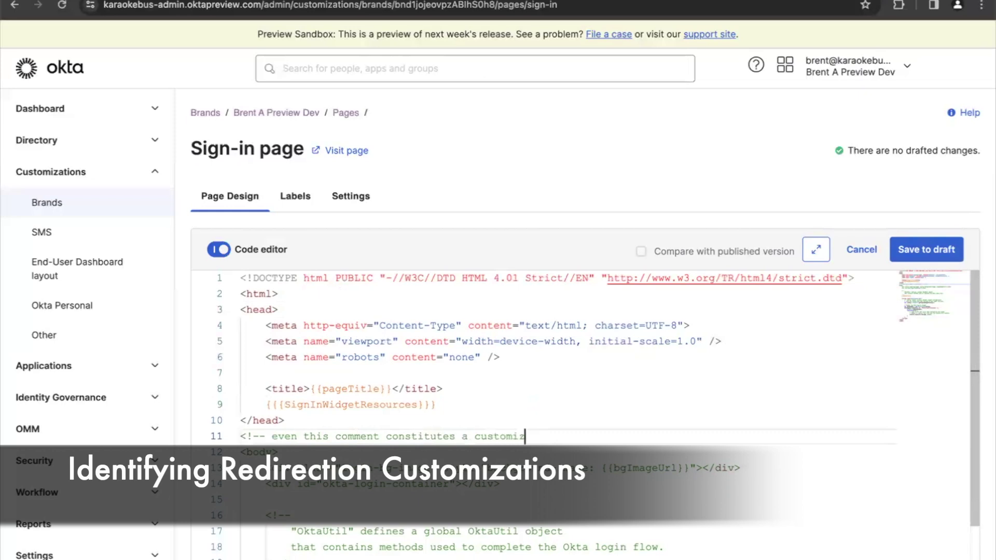
text(n -->)
drag(247, 436, 610, 446)
click(610, 446)
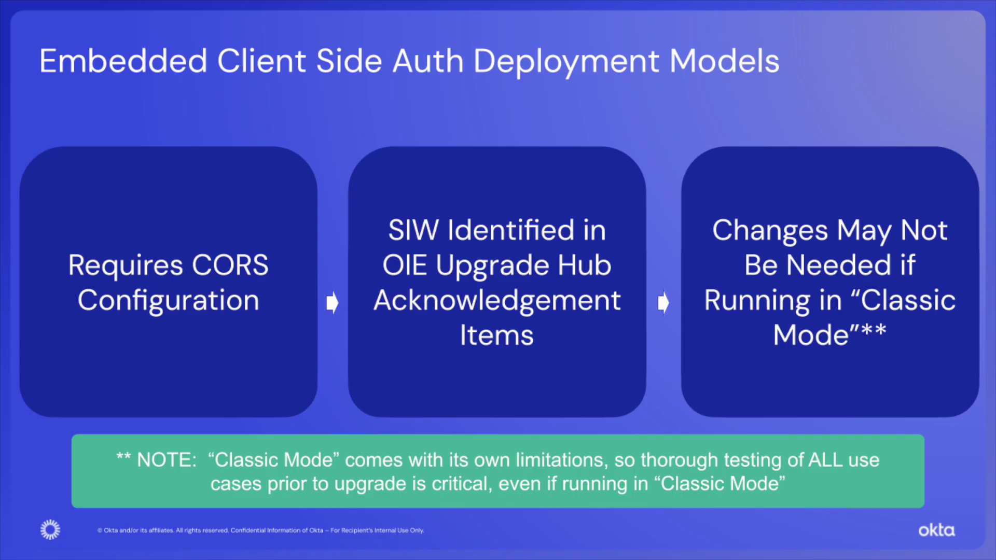
key(Right)
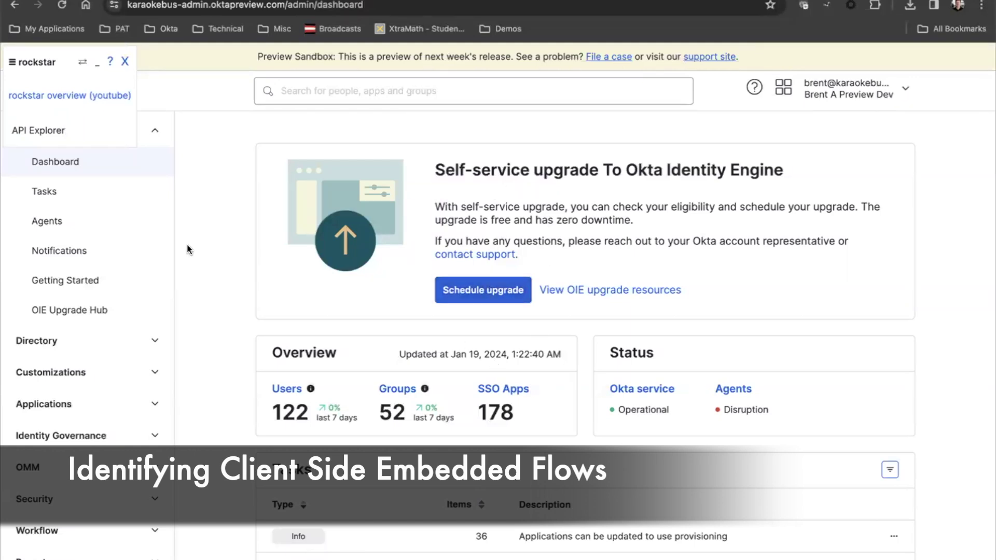
Open the OIE Upgrade Hub and examine the acknowledgement items down to the Embedded Okta Sign-In Widget entry.
click(76, 310)
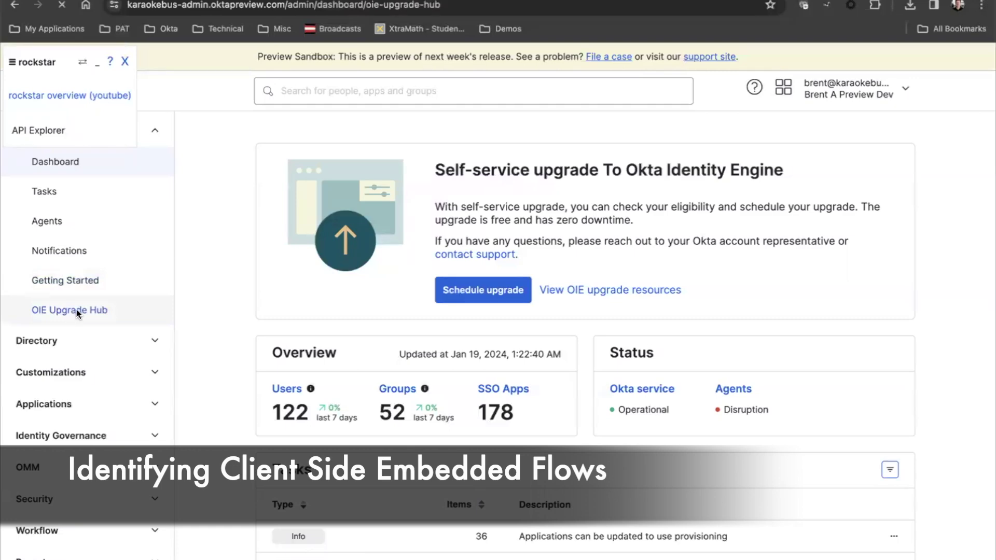
click(341, 224)
scroll(348, 260, down, 5)
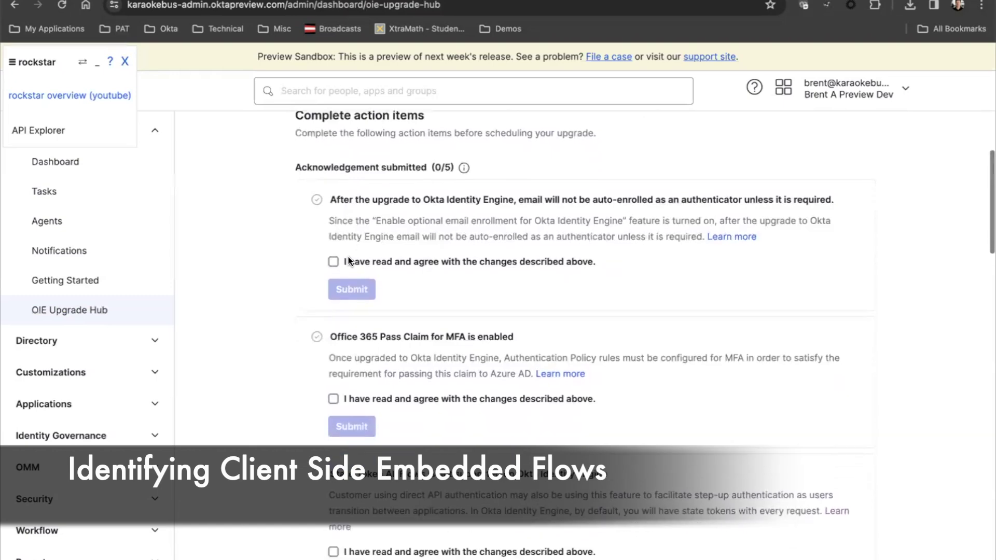
scroll(349, 256, down, 6)
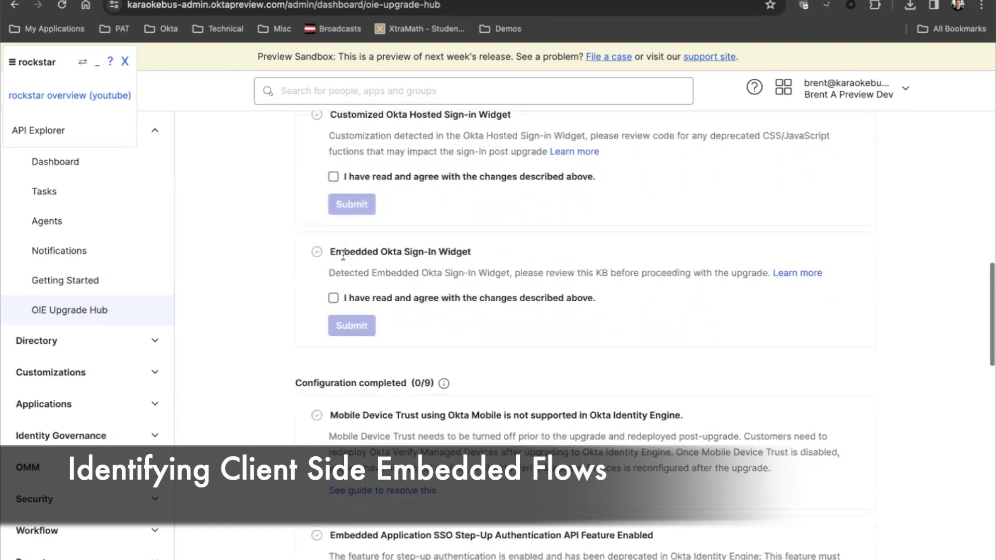
Open the trusted origins list in the org's API security settings.
drag(330, 252, 474, 252)
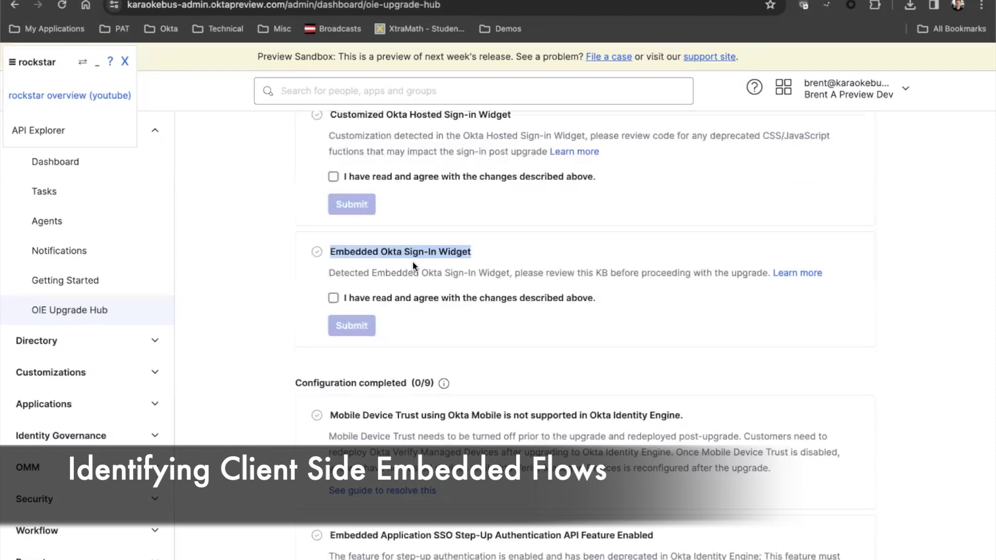
click(358, 266)
scroll(240, 273, down, 2)
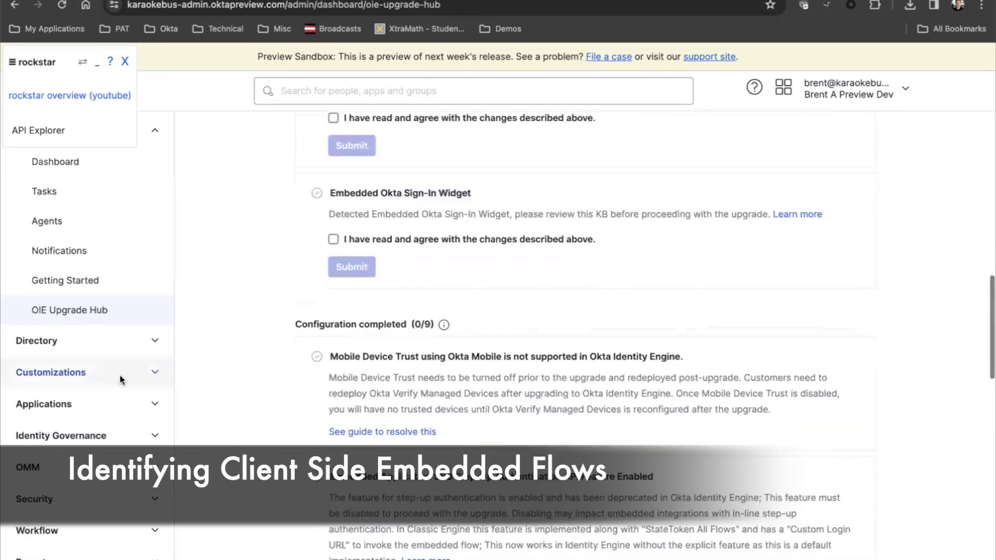
scroll(113, 392, down, 1)
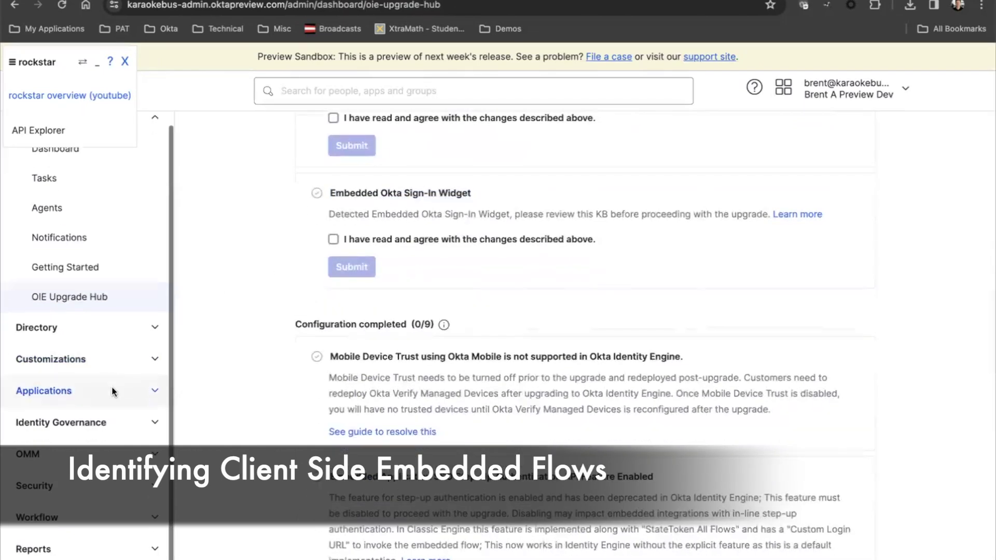
click(43, 488)
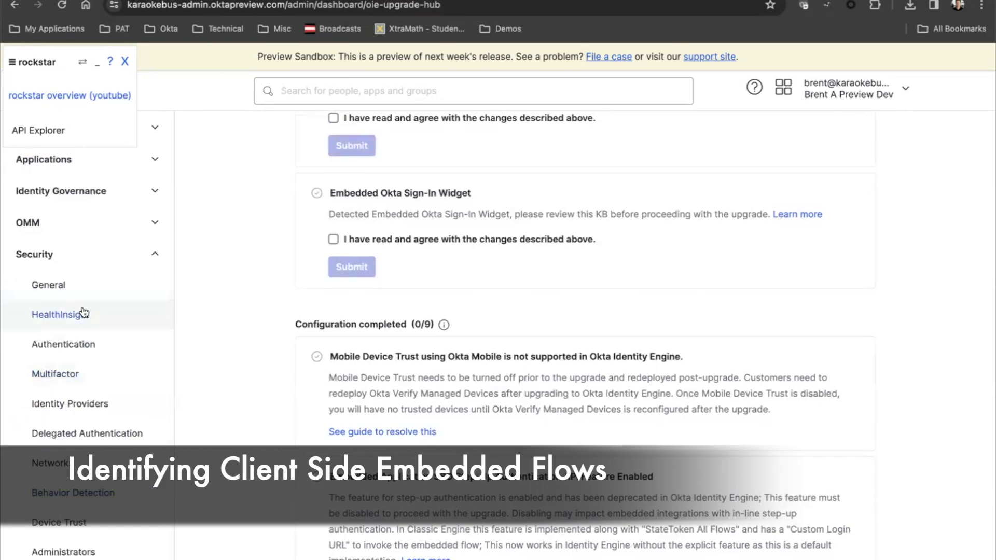
scroll(83, 314, down, 3)
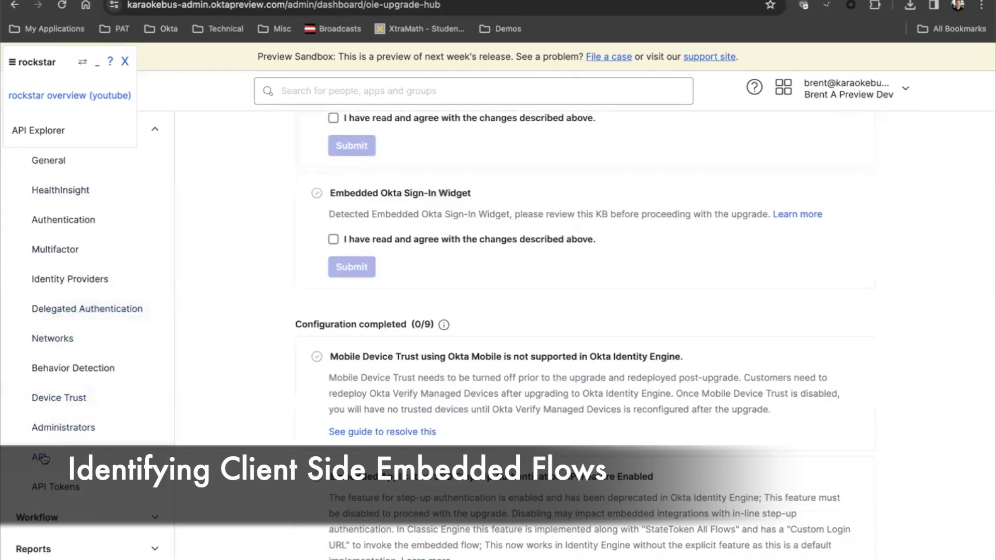
click(38, 457)
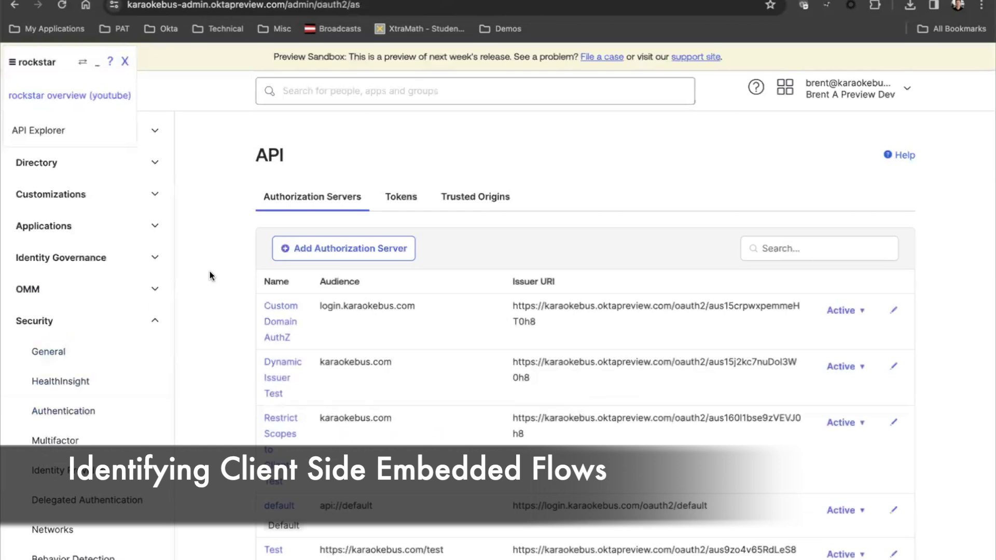
click(469, 198)
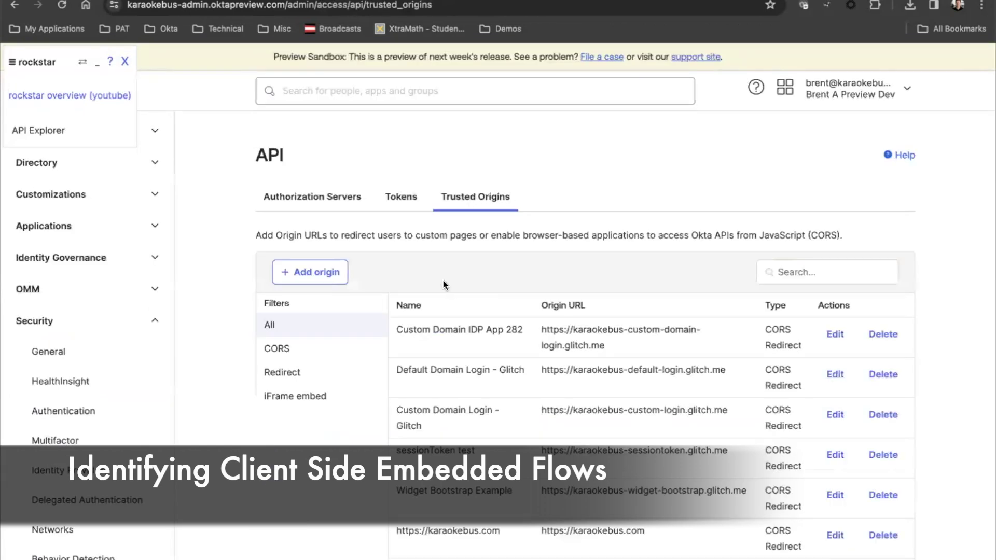
Filter the trusted origins to CORS and examine the origin URLs through the end of the list.
scroll(445, 283, down, 1)
click(277, 296)
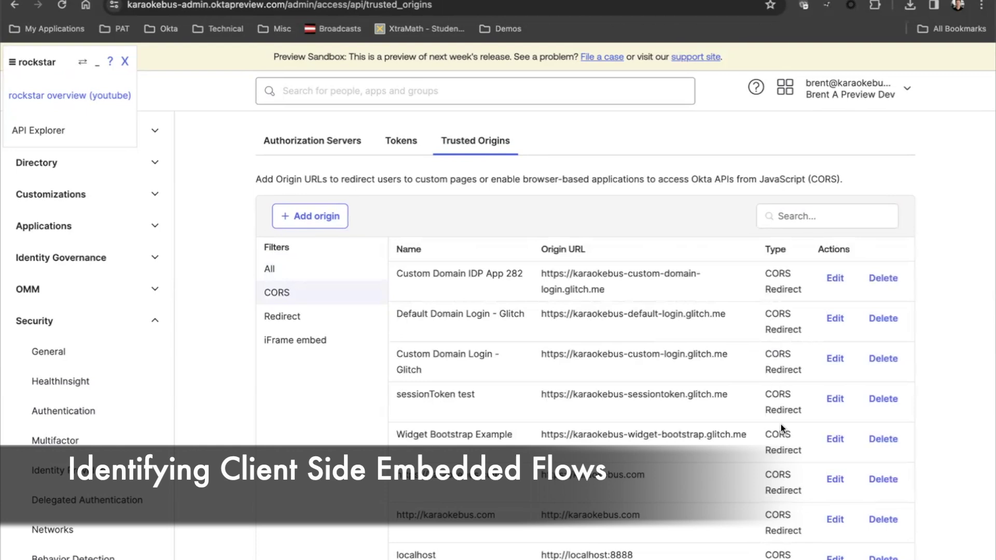
scroll(739, 466, down, 2)
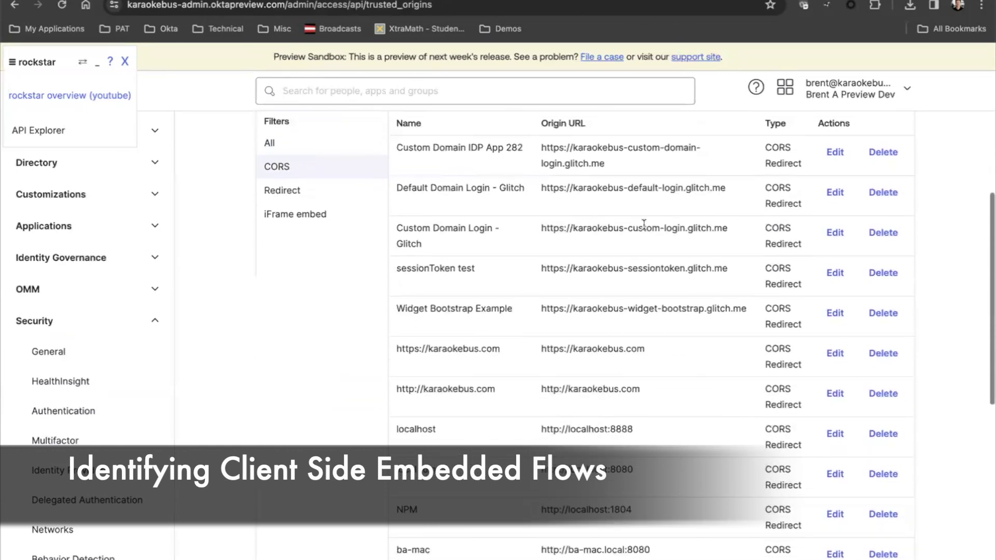
drag(542, 124, 586, 126)
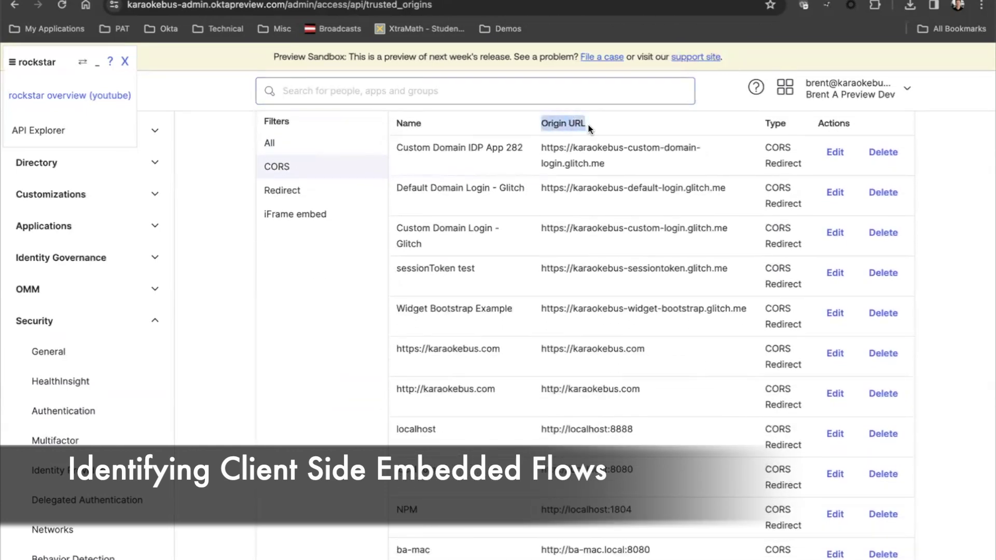
click(534, 152)
drag(534, 151, 606, 440)
click(686, 472)
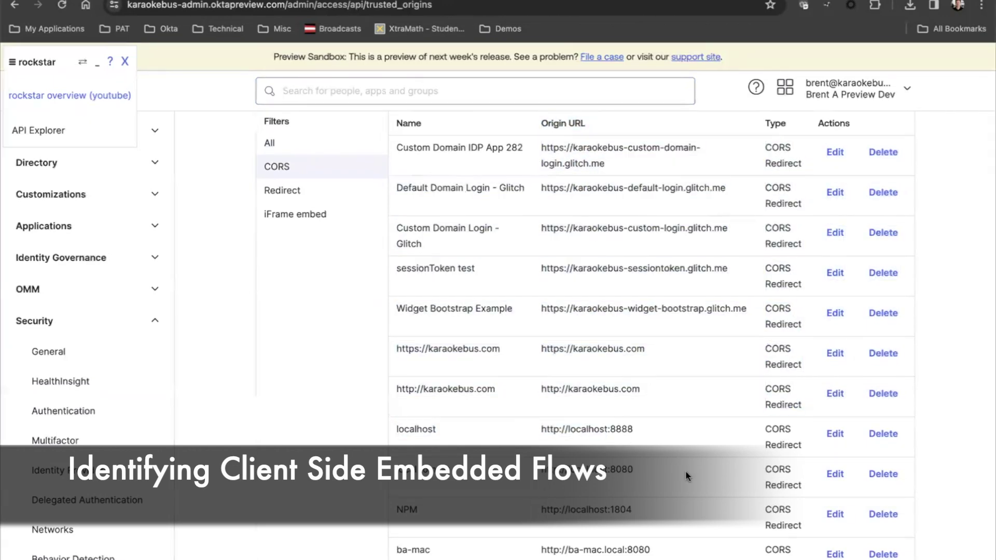
scroll(686, 472, down, 6)
scroll(686, 472, down, 2)
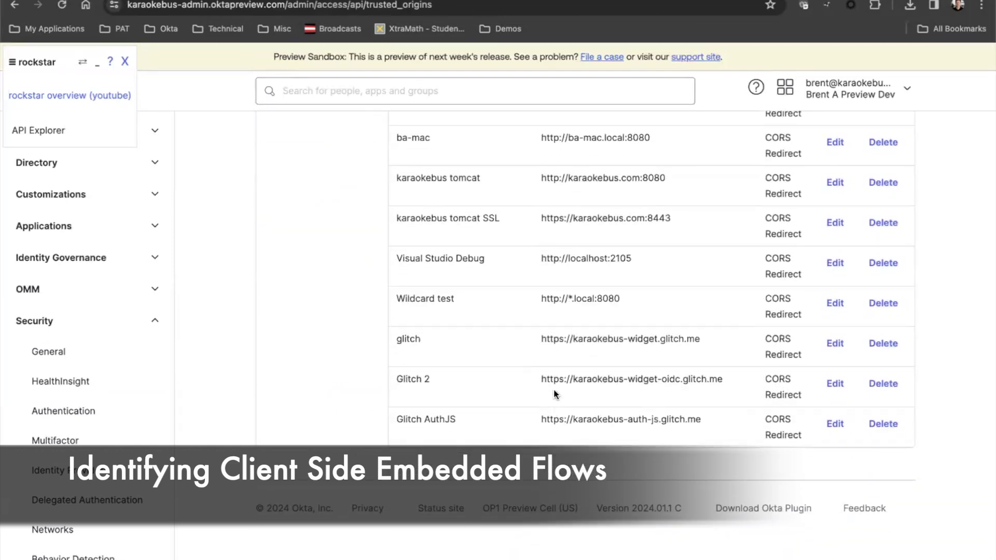
scroll(597, 404, up, 7)
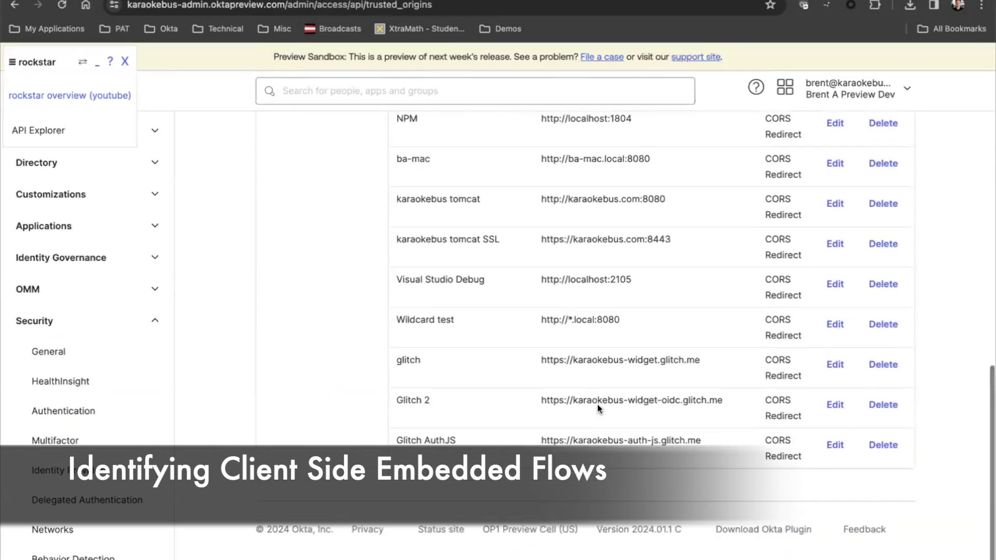
scroll(598, 403, up, 4)
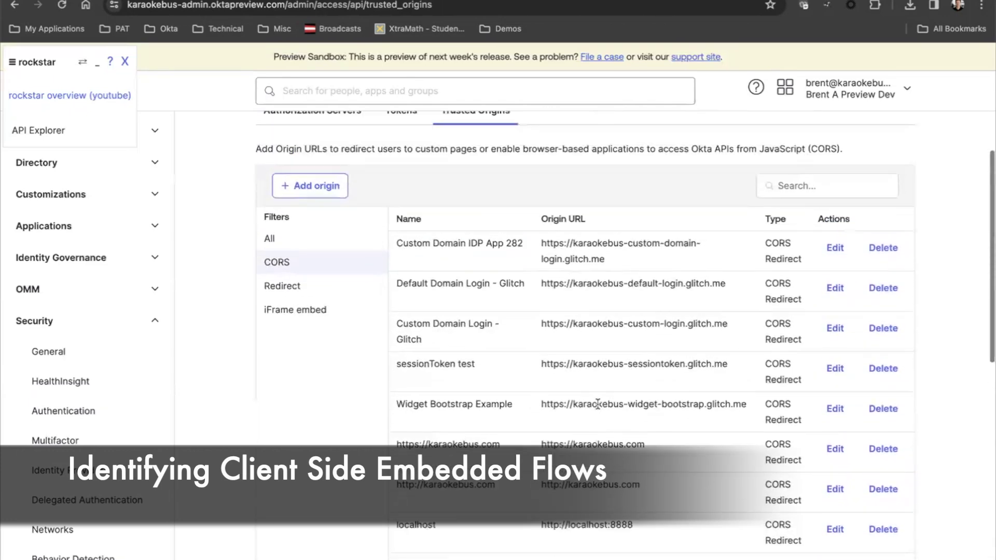
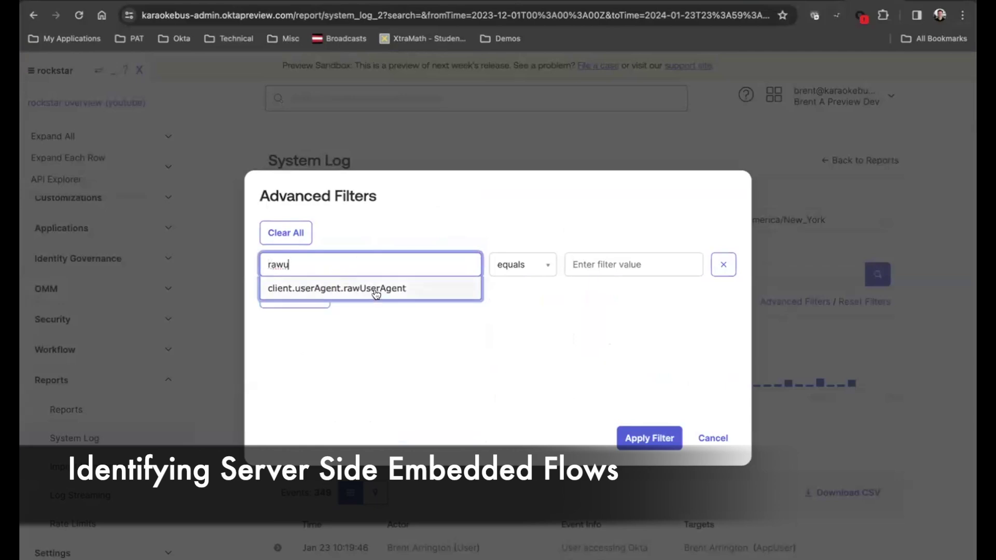
Set the first advanced filter of the System Log to client.userAgent.rawUserAgent is present.
click(374, 289)
click(510, 268)
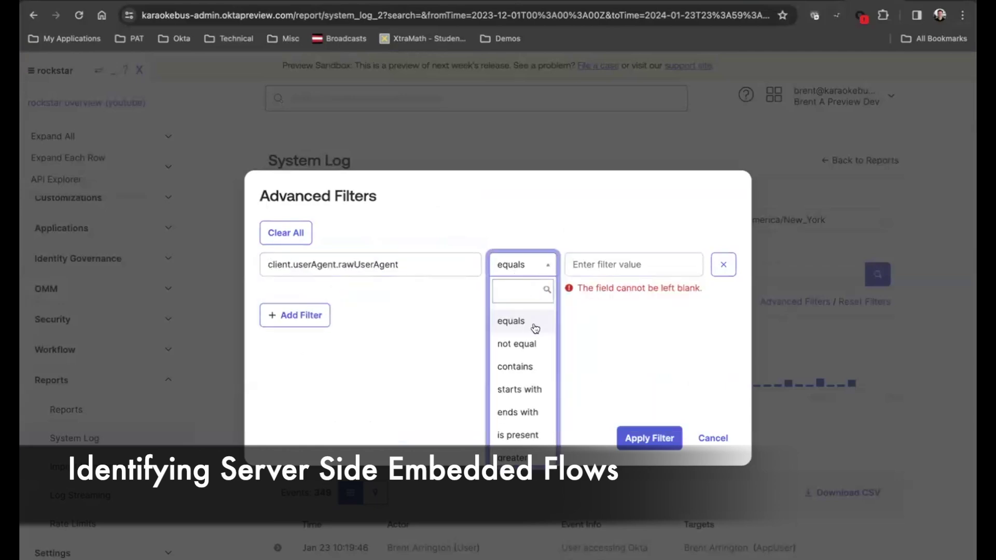
click(513, 436)
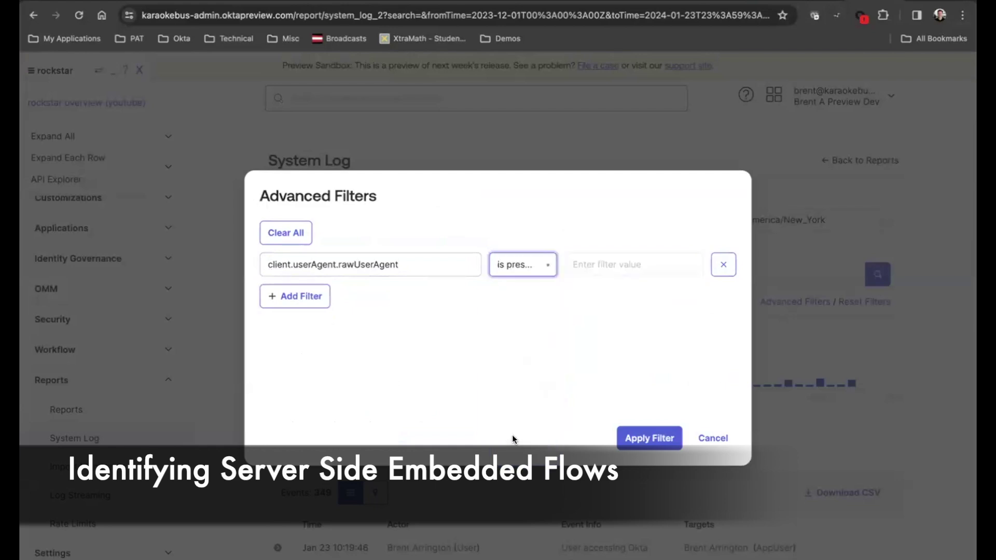
Add a second filter condition where debugContext.debugData.requestUri starts with /api/v1/authn.
click(295, 296)
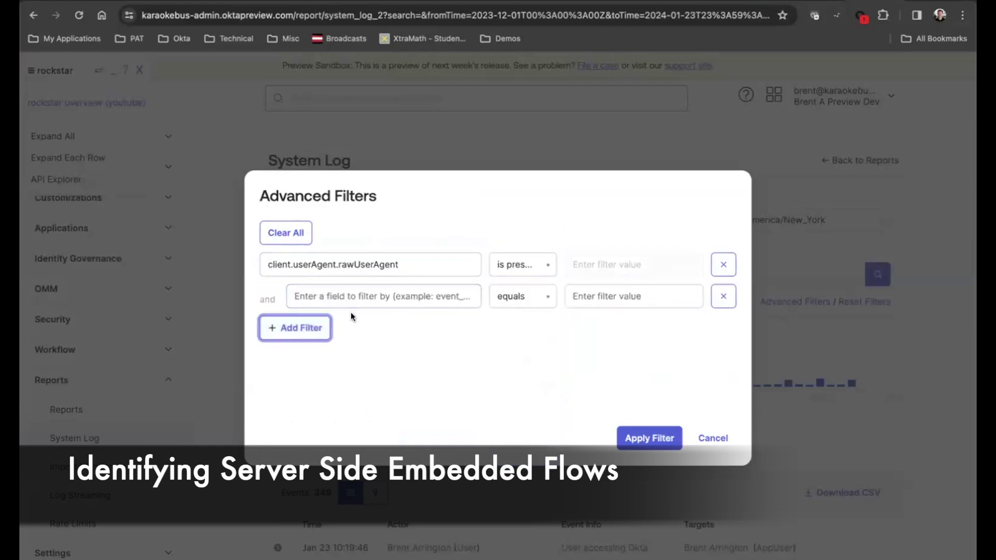
click(355, 296)
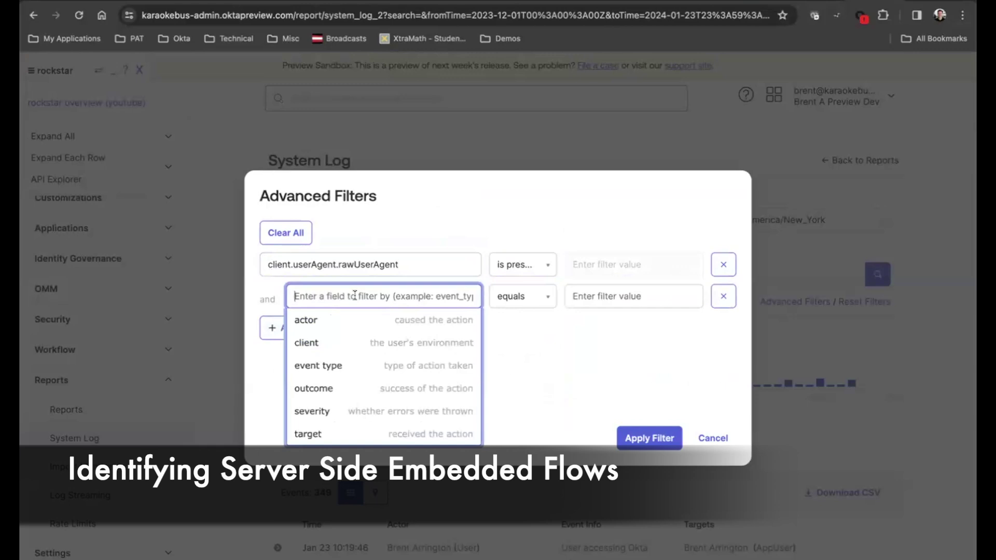
text(uri)
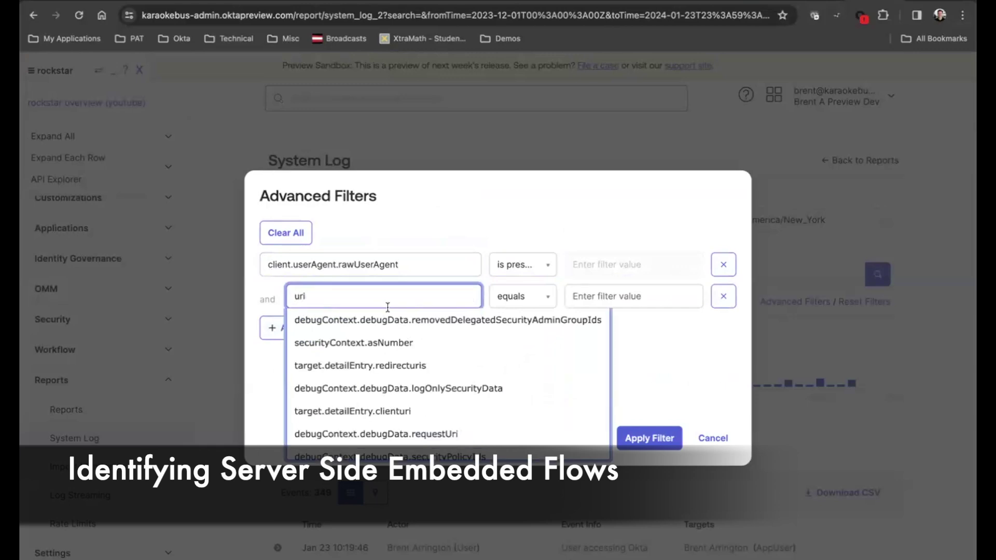
click(411, 435)
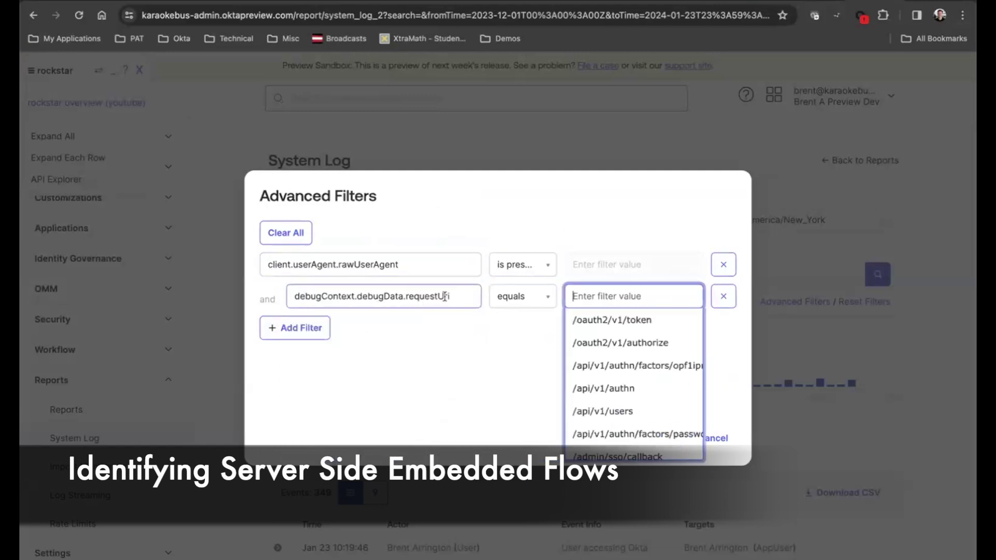
click(523, 298)
click(522, 420)
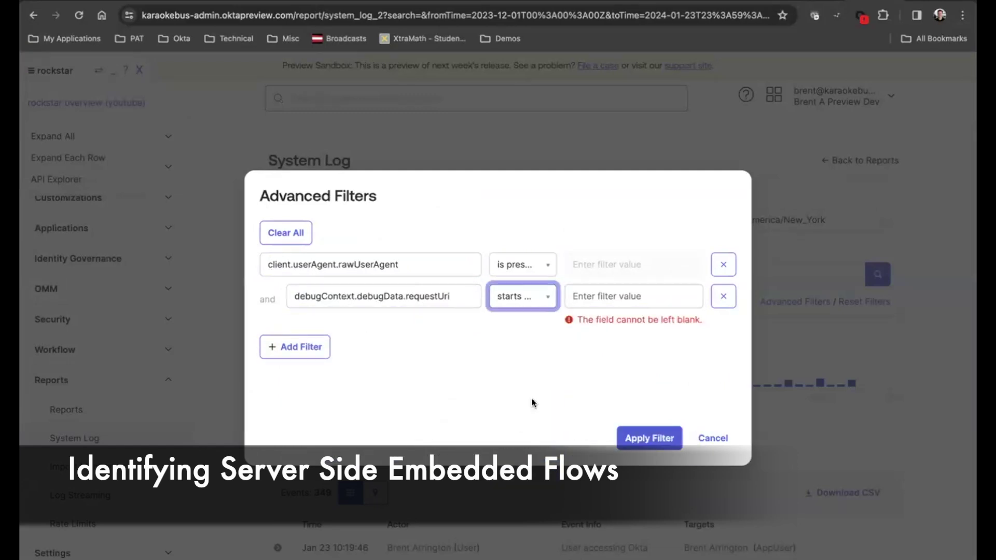
click(592, 301)
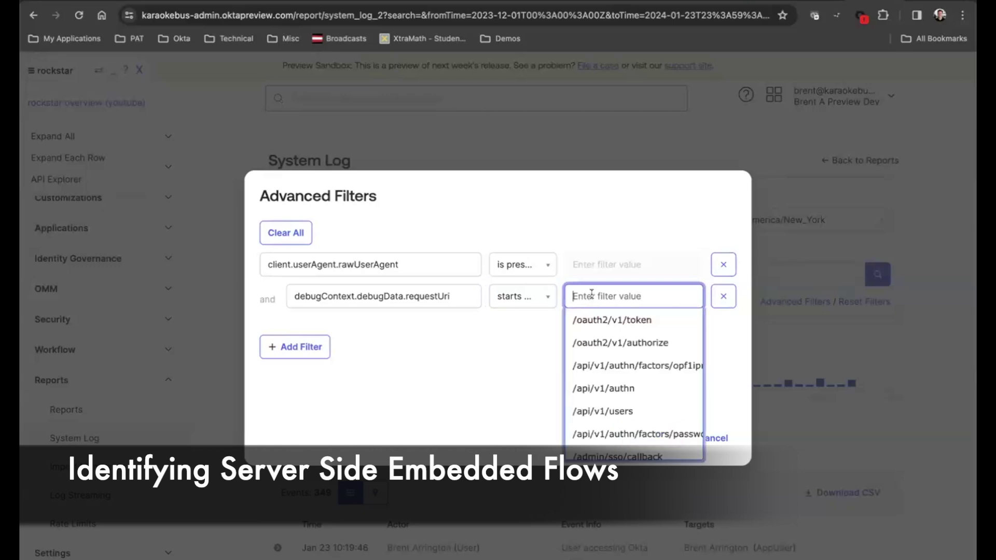
click(600, 389)
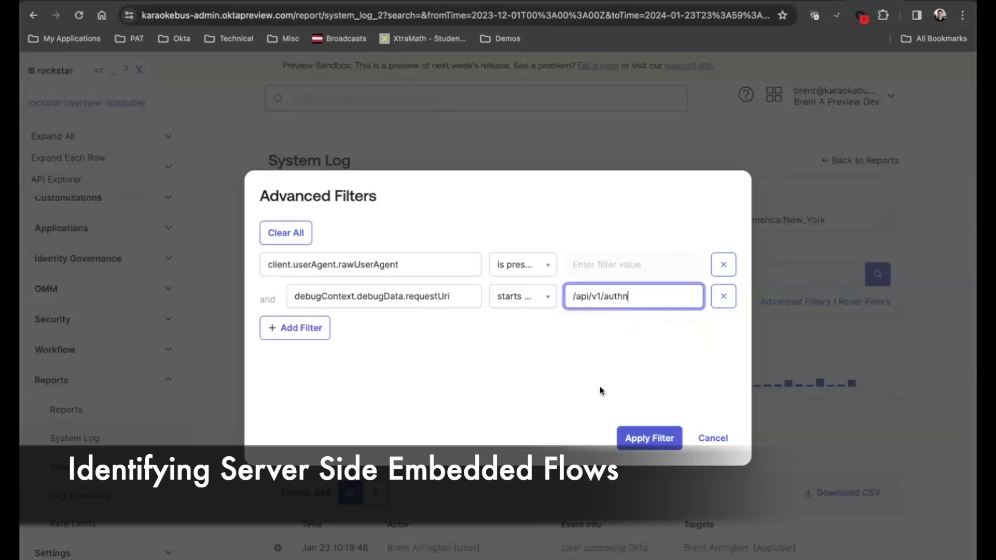
Add a third filter condition where debugContext.debugData.requestUri starts with /api/v1/sessions.
click(317, 334)
click(320, 325)
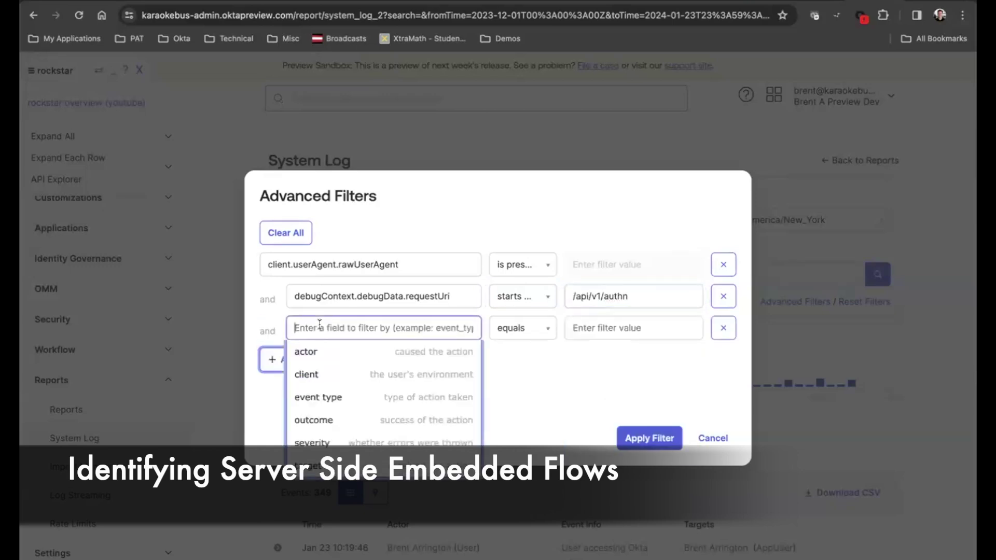
text(uri)
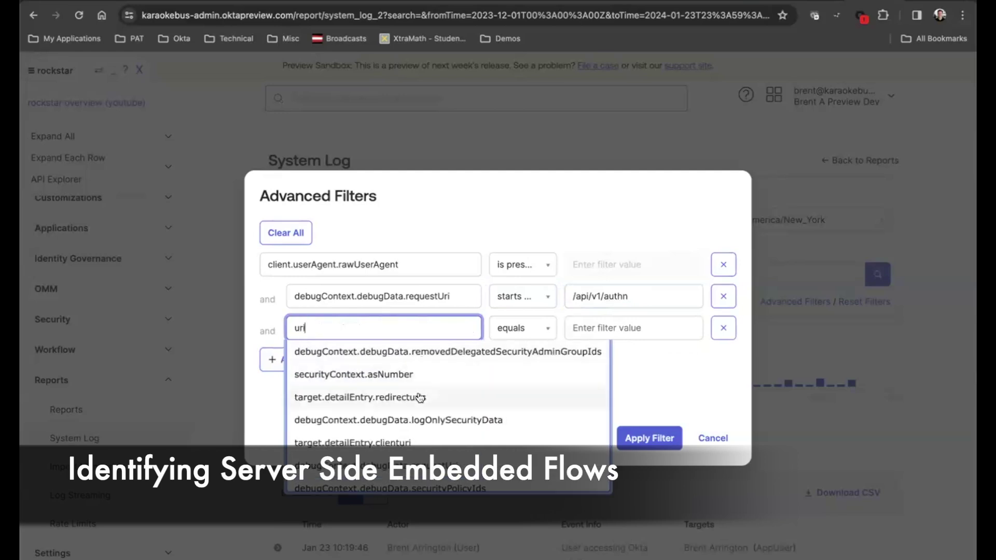
click(395, 465)
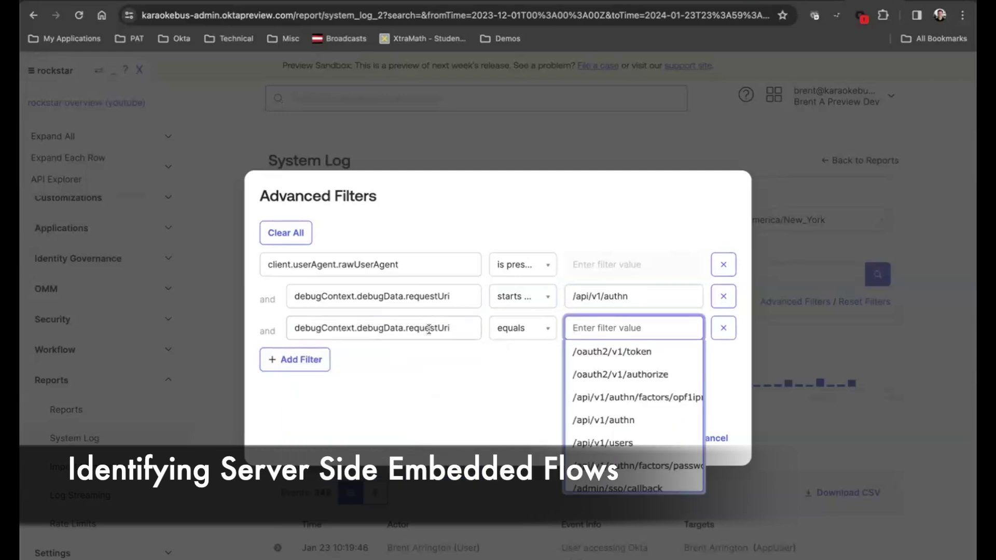
click(528, 333)
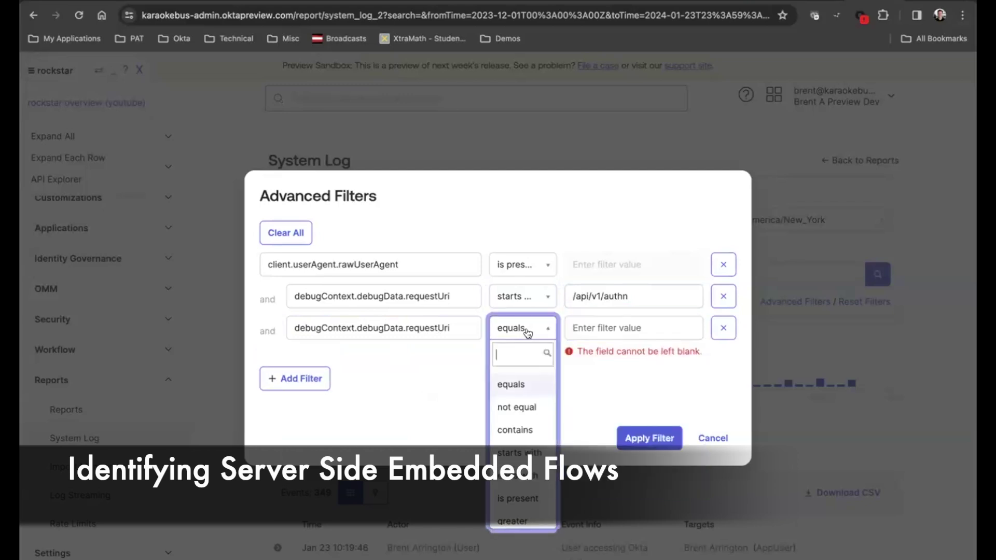
click(520, 453)
click(601, 327)
text(/api/v1/s)
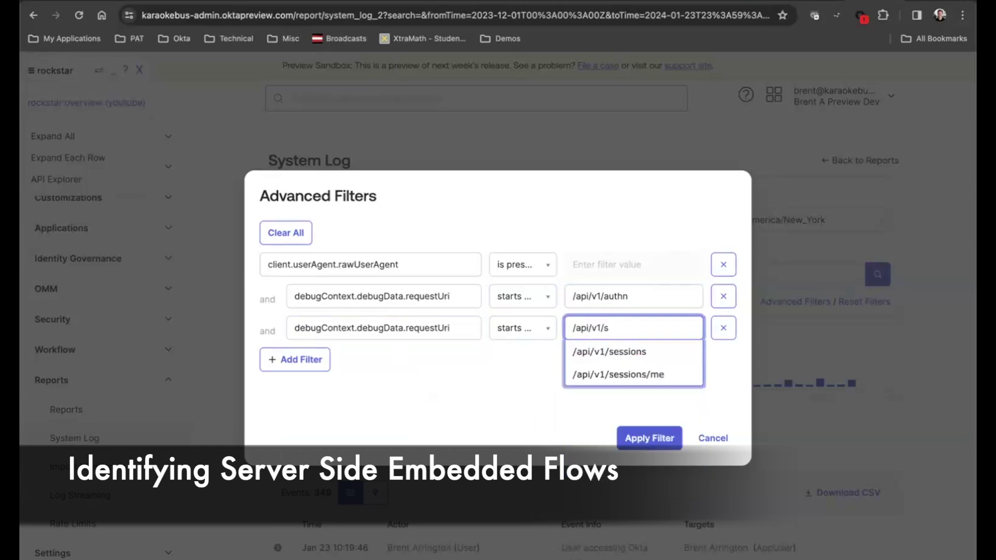
click(628, 353)
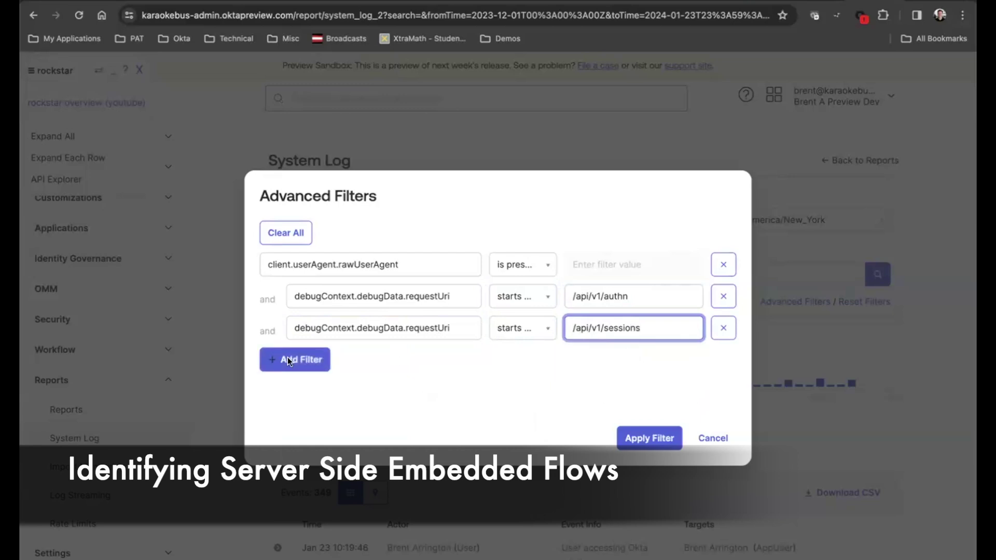
Add a fourth filter condition where debugContext.debugData.requestUri starts with /api/v1/factors, and apply the advanced filters to the System Log.
click(289, 359)
click(328, 357)
text(uri)
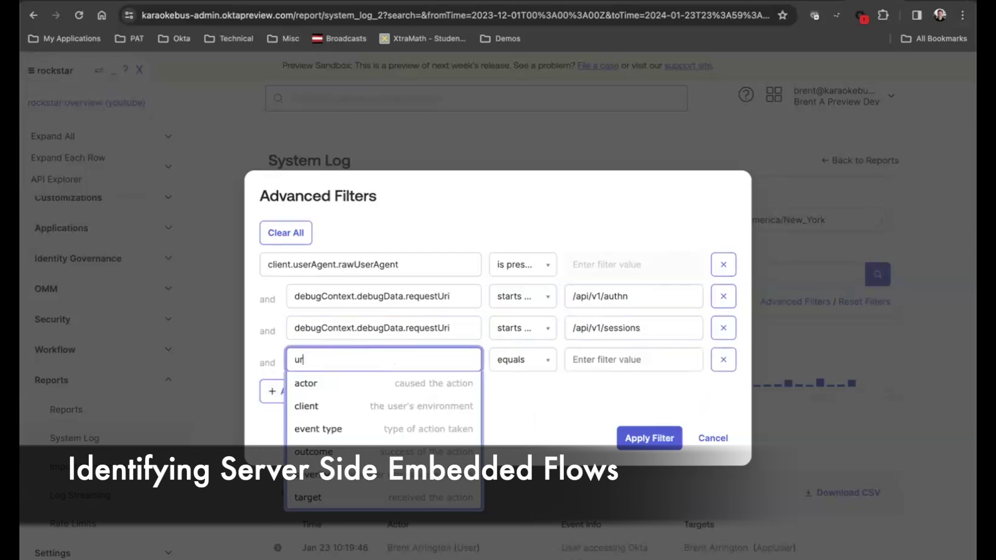
click(420, 497)
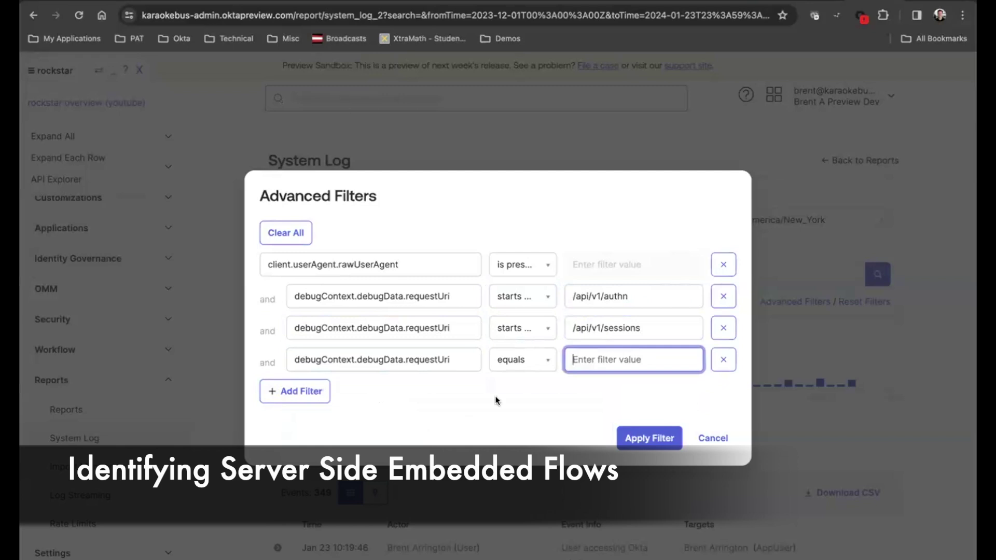
click(514, 362)
click(519, 485)
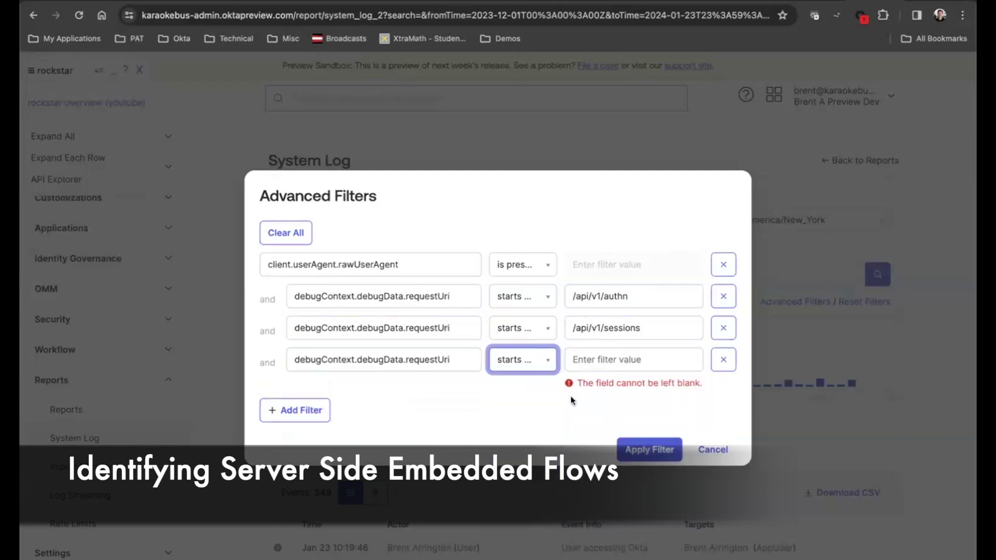
click(595, 361)
text(/api/v1/factors)
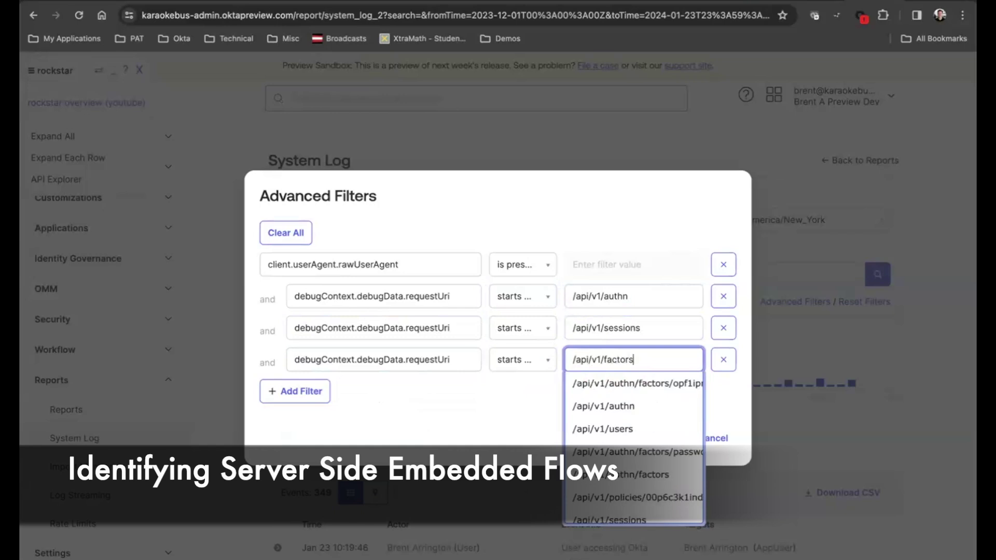
key(Escape)
click(519, 393)
click(643, 441)
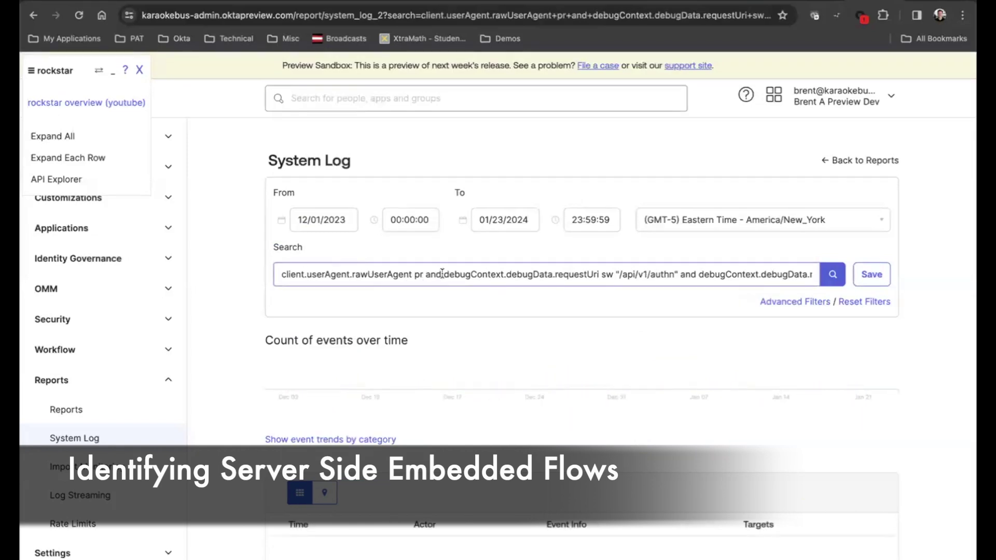
Add an opening parenthesis before the first debugContext.debugData.requestUri condition and change the "and" after "/api/v1/authn" to "or" in the search query.
click(461, 275)
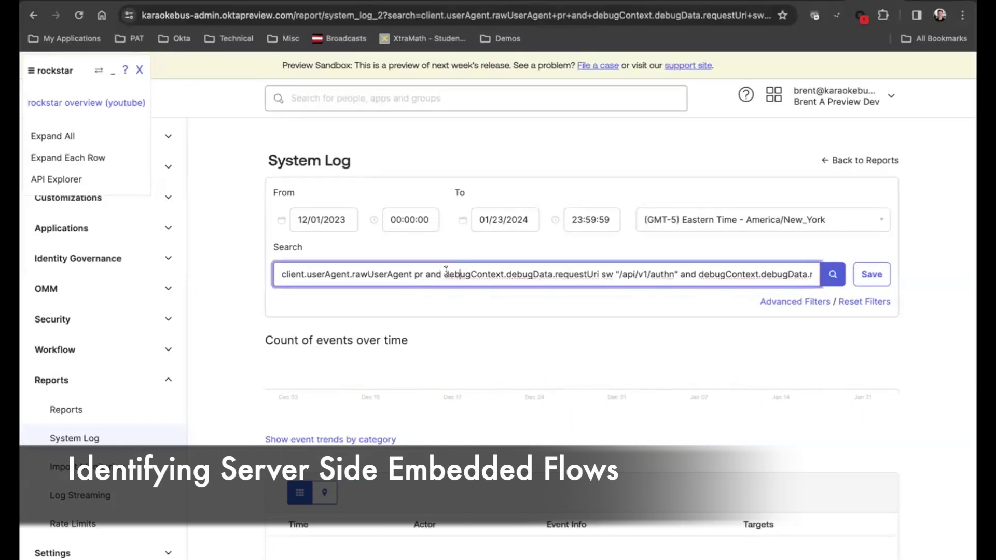
text(()
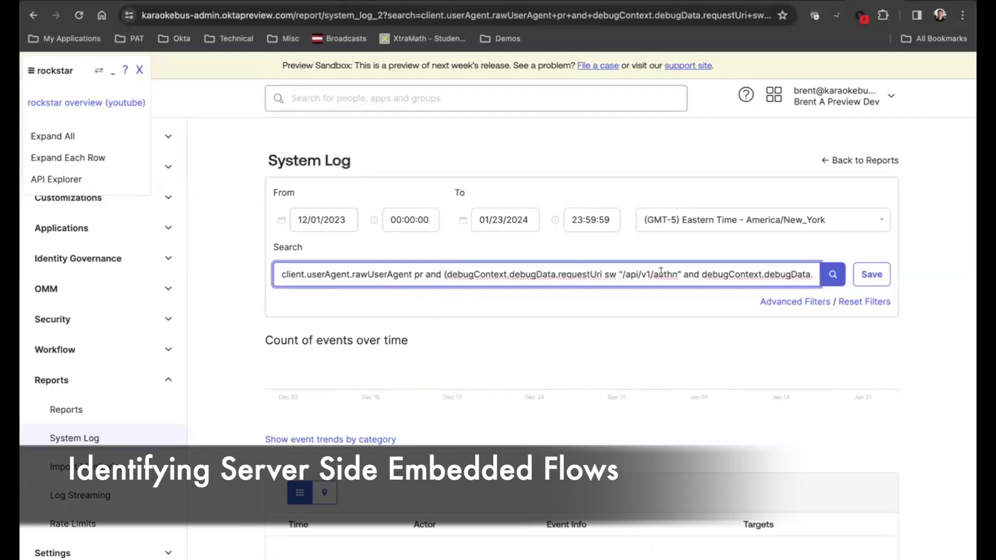
double_click(689, 274)
text(or)
Change the "and" after the "/api/v1/sessions" condition to "or" in the System Log search query.
key(alt+Right)
key(alt+Right)
key(alt+Right)
key(alt+Right)
key(alt+Right)
key(alt+Right)
key(alt+Right)
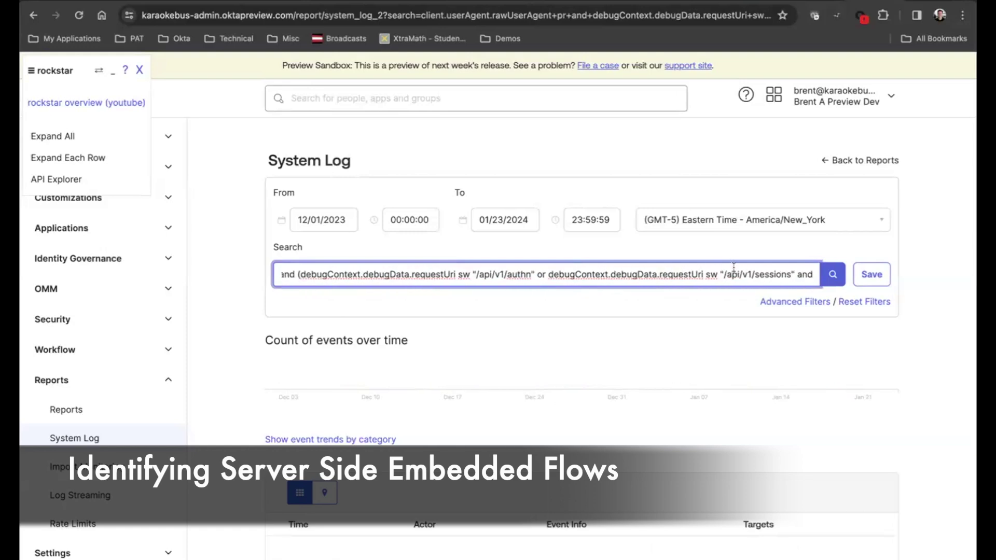
key(alt+Right)
key(alt+Right)
key(alt+Right)
double_click(711, 274)
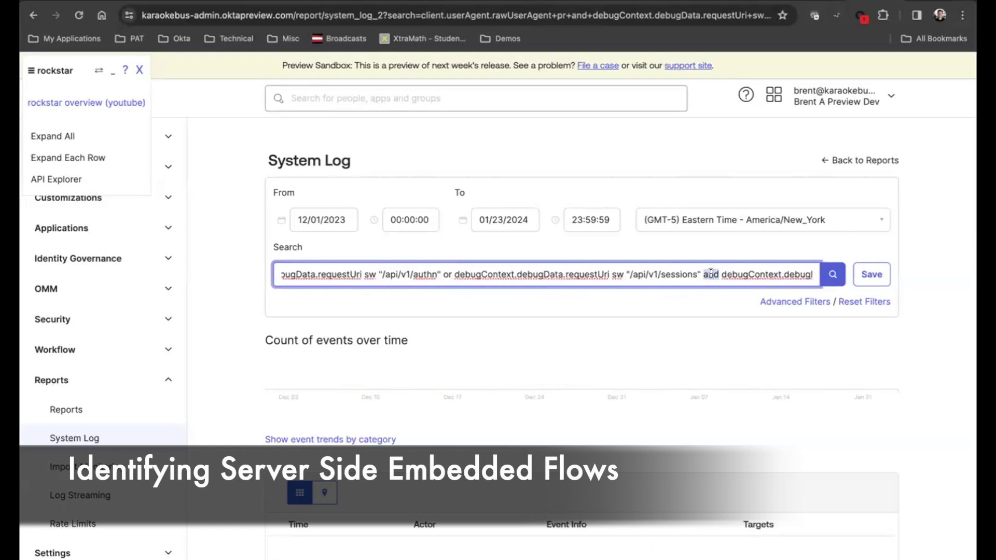
text(or)
Add a closing parenthesis after "/api/v1/factors" at the end of the query and run the search.
key(alt+Right)
key(alt+Right)
key(alt+Right)
key(alt+Right)
key(alt+Right)
key(alt+Right)
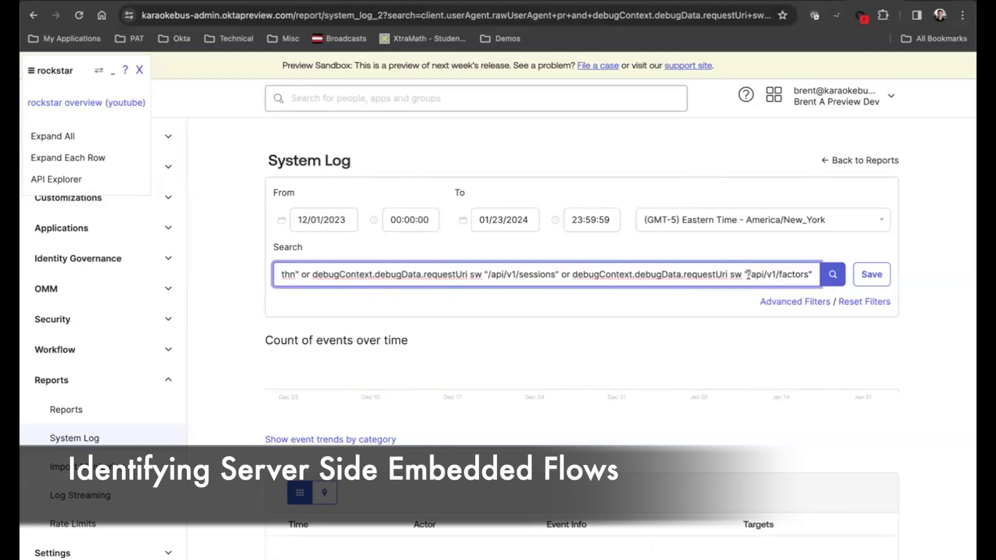
click(811, 274)
text())
click(833, 275)
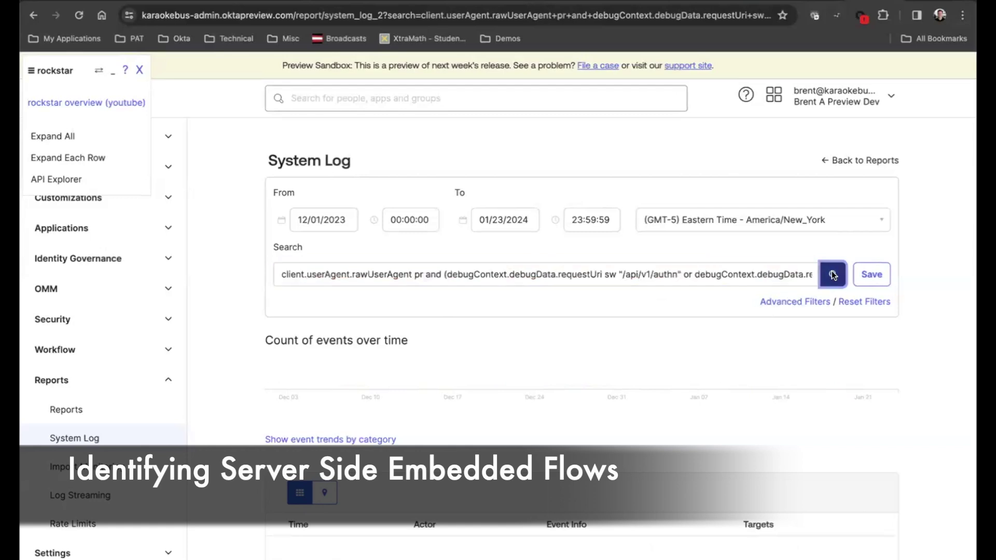
Review the events matching the query and download them as a CSV file.
scroll(585, 382, down, 2)
scroll(585, 376, down, 2)
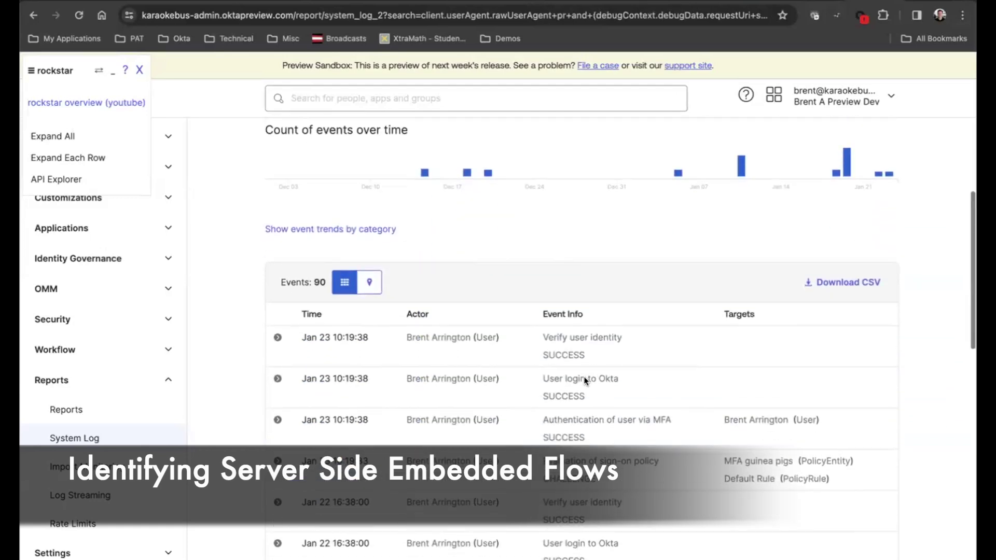
scroll(473, 376, down, 2)
scroll(473, 375, up, 2)
scroll(473, 376, up, 2)
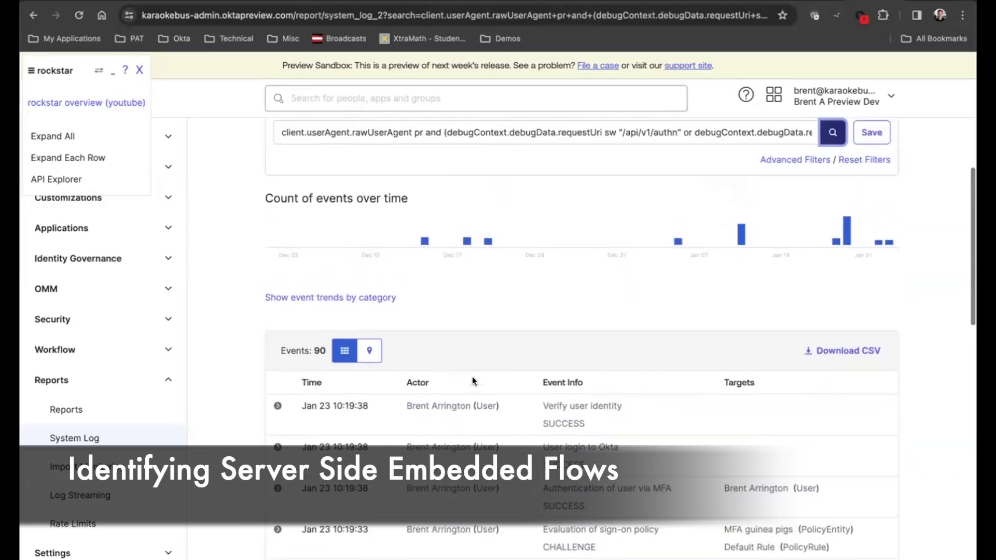
click(827, 351)
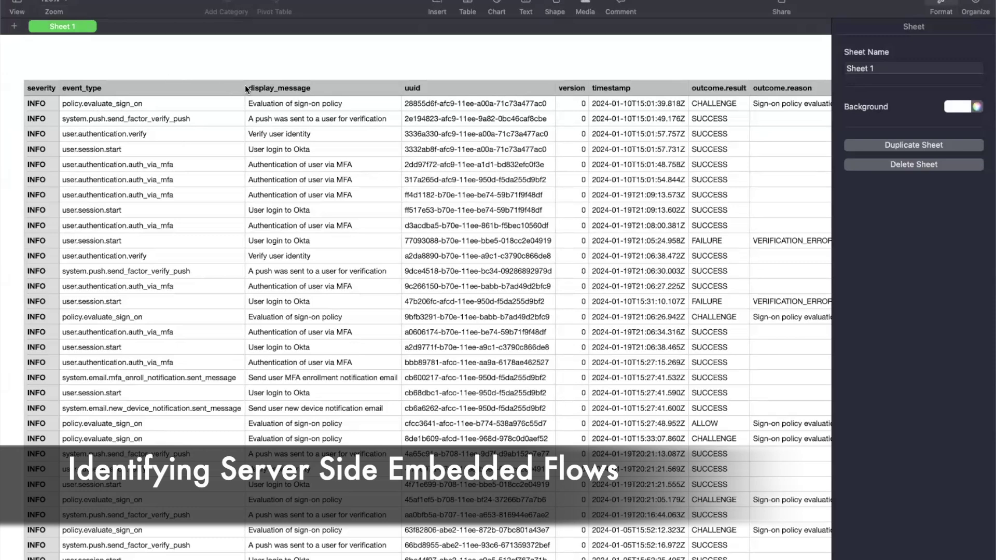
In the exported CSV opened as a spreadsheet, go along the header row to the client.user_agent.raw_user_agent column.
click(347, 93)
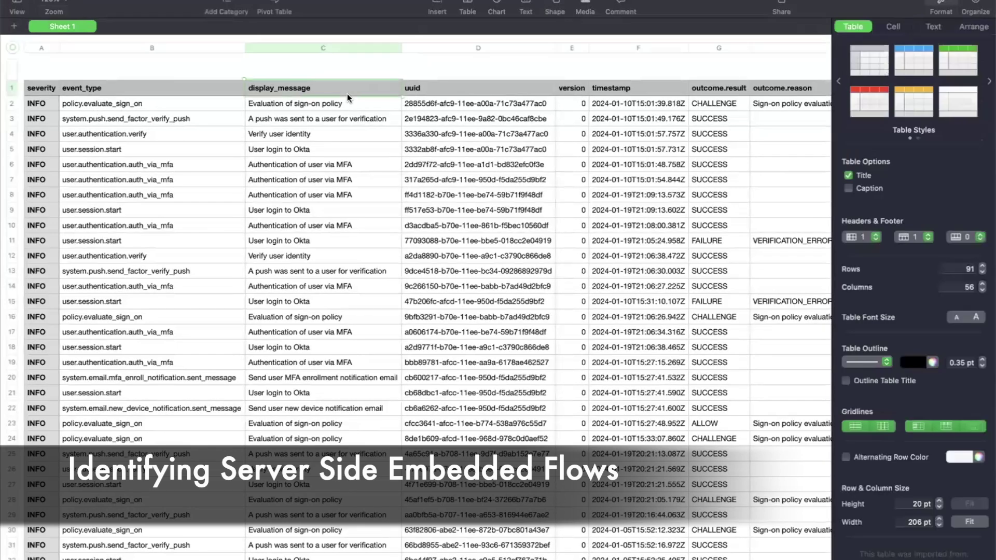
key(Right)
key(Right)
key(Right)
key(Right)
key(Right)
key(Right)
key(Right)
key(Right)
key(Right)
key(Right)
key(Right)
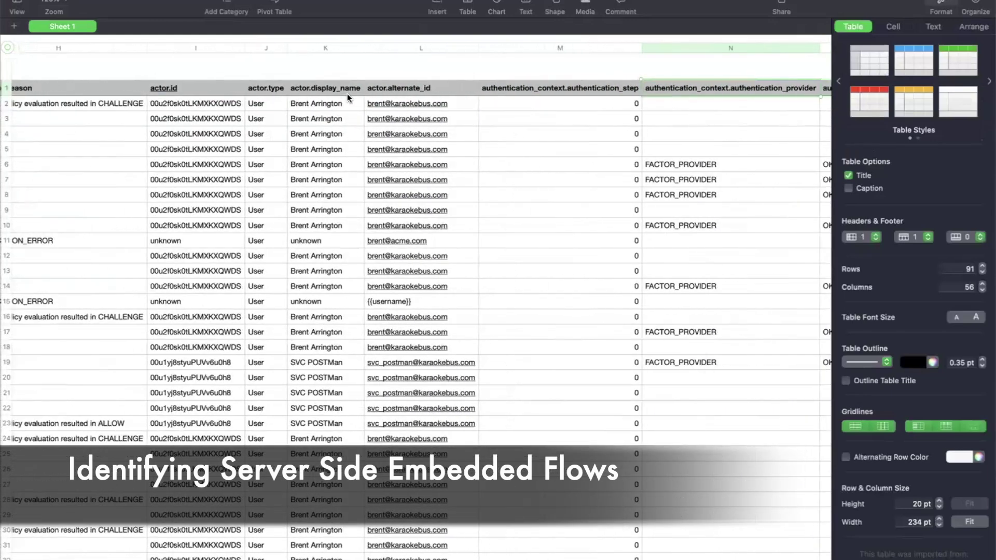
key(Right)
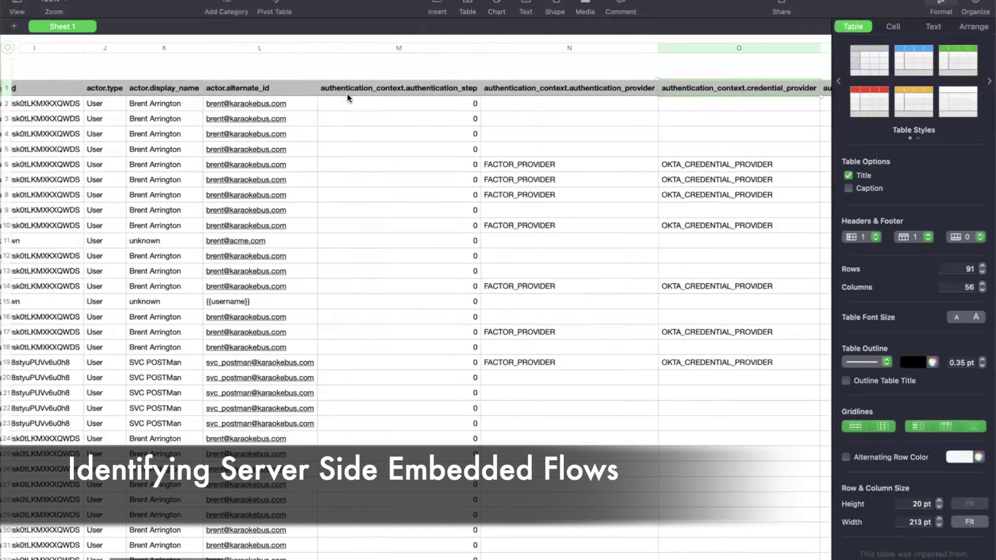
key(Right)
key(Right)
key(Right)
key(Right)
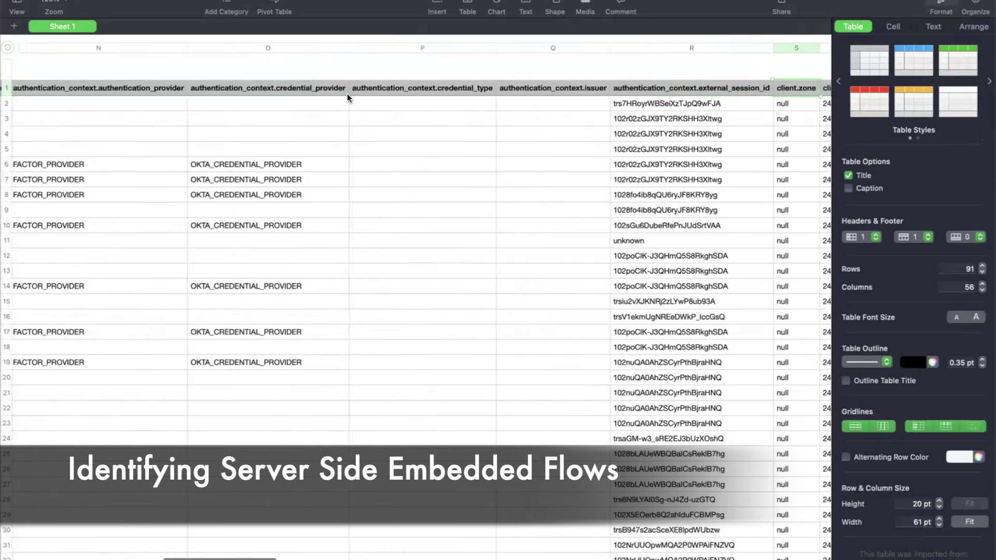
key(Right)
key(Right)
key(Right)
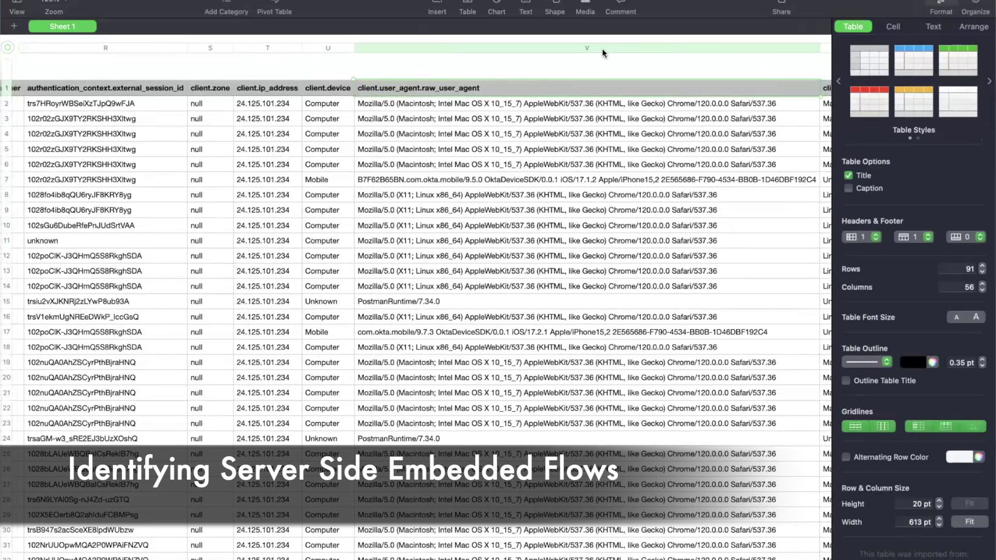
Quick-filter the client.user_agent.raw_user_agent column to show only the PostmanRuntime/7.34.0 rows.
click(813, 49)
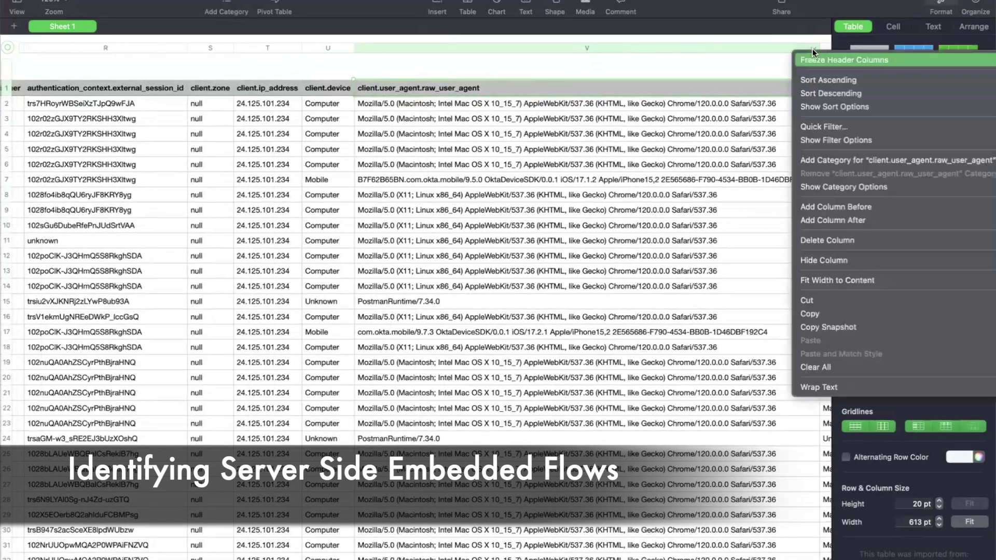
click(822, 127)
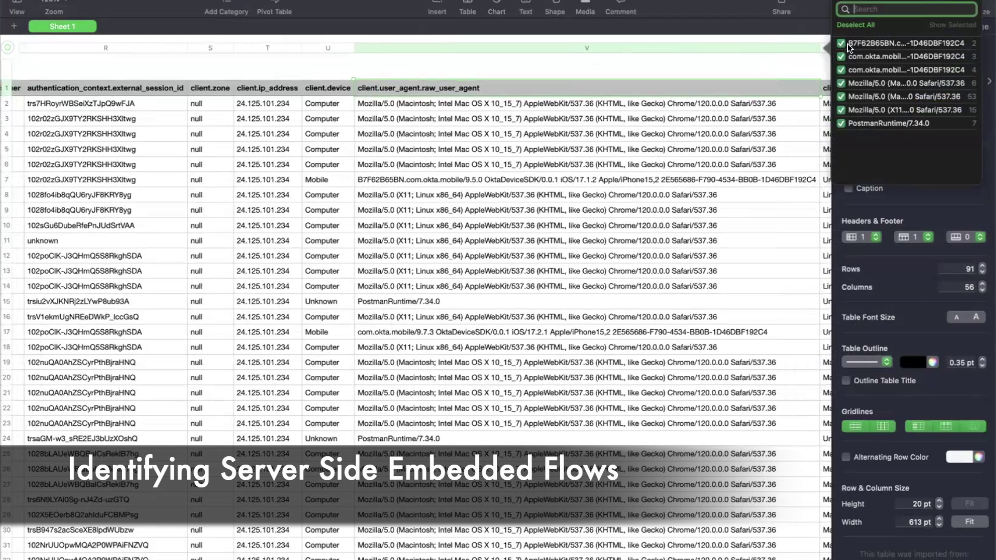
click(850, 23)
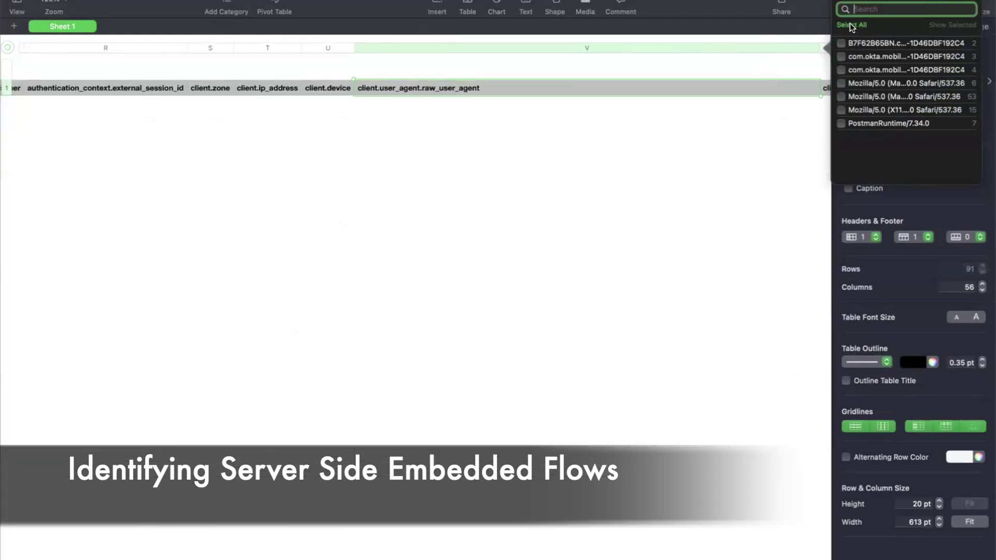
click(842, 123)
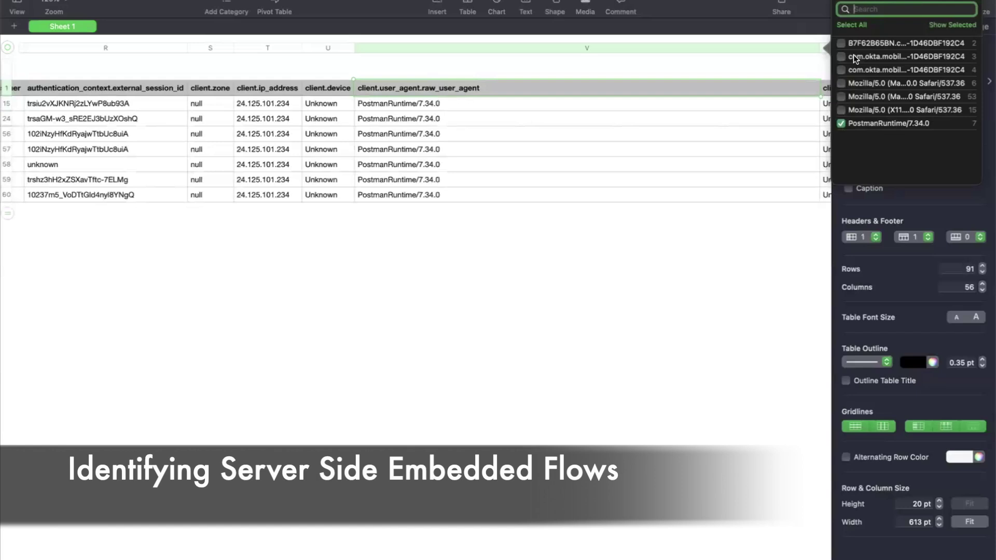
click(843, 43)
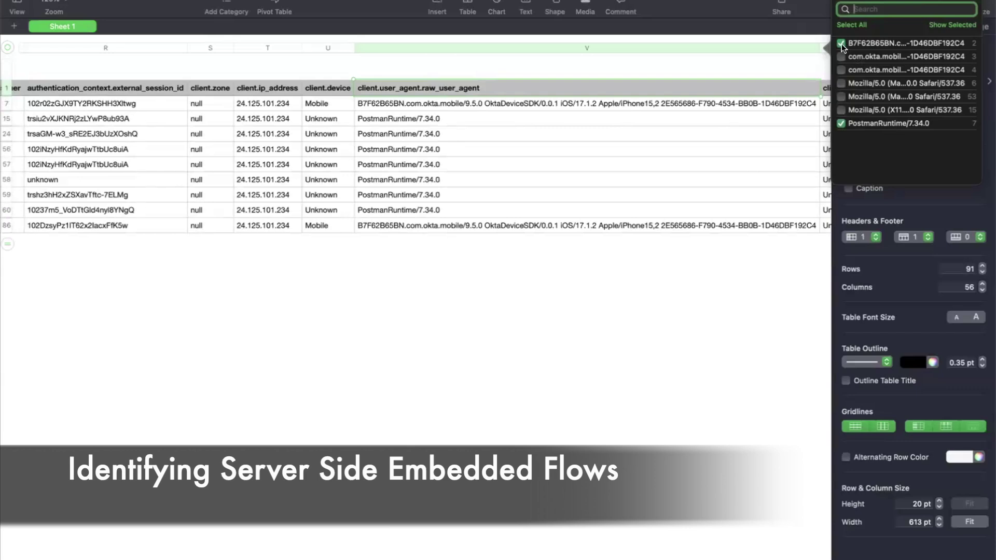
click(842, 44)
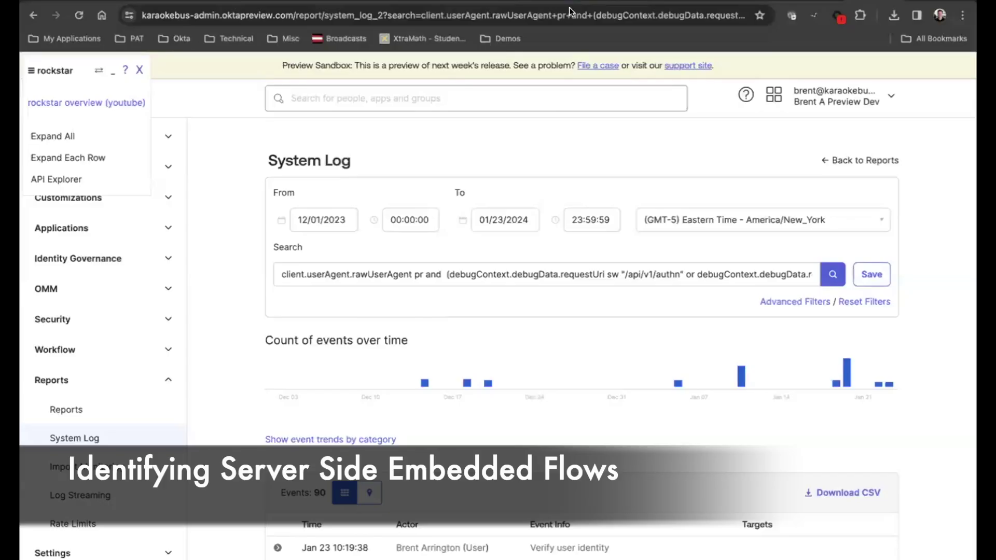
Back in the Okta System Log, start a new advanced filter where client.userAgent.rawUserAgent is present.
click(794, 302)
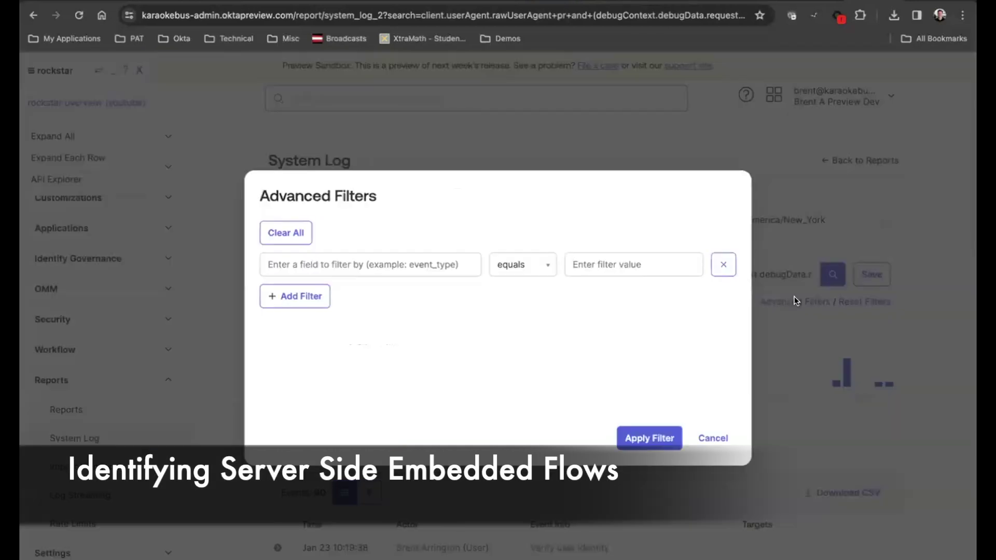
click(343, 262)
text(raw)
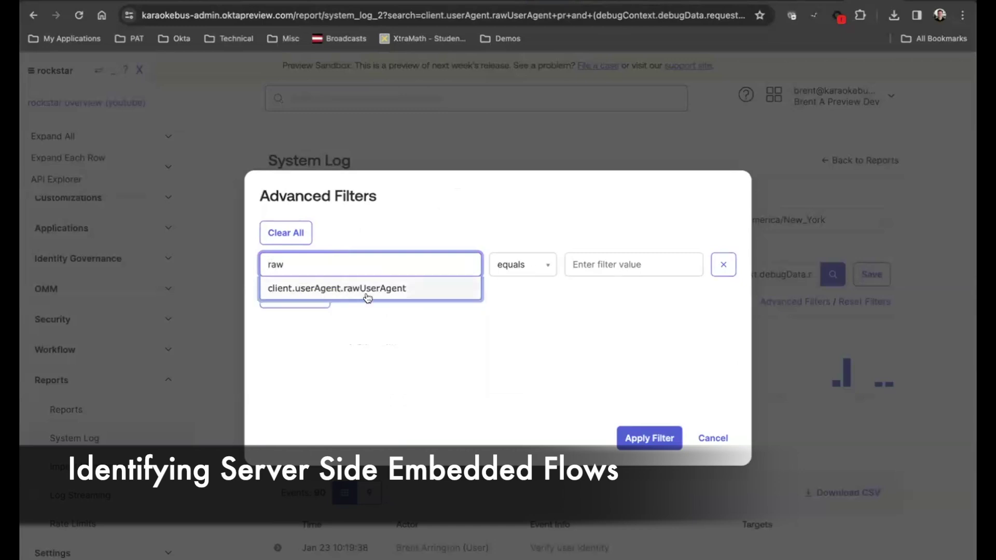
click(340, 287)
click(537, 263)
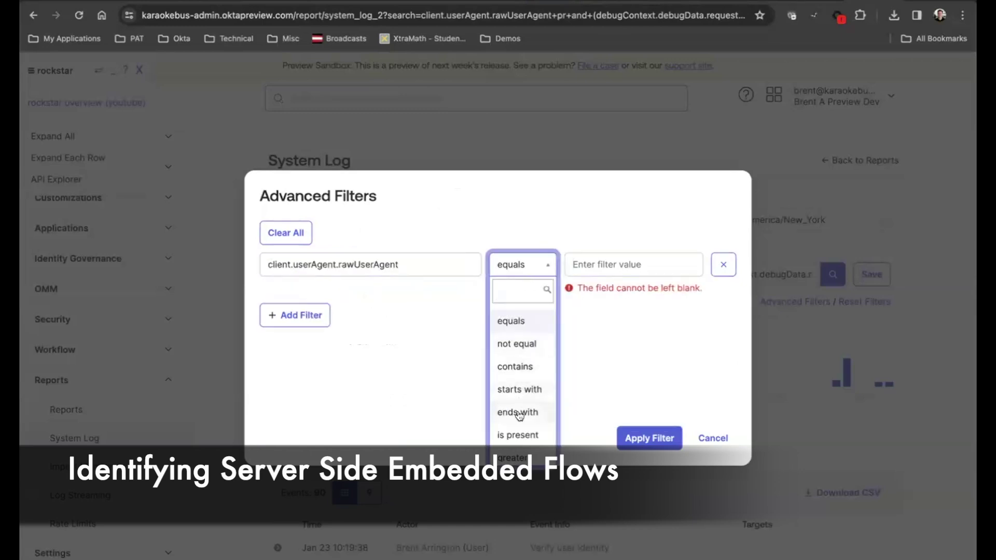
click(519, 434)
Add a second filter condition where transaction.detail.requestApiTokenId is present, and apply the filters to the System Log.
click(301, 291)
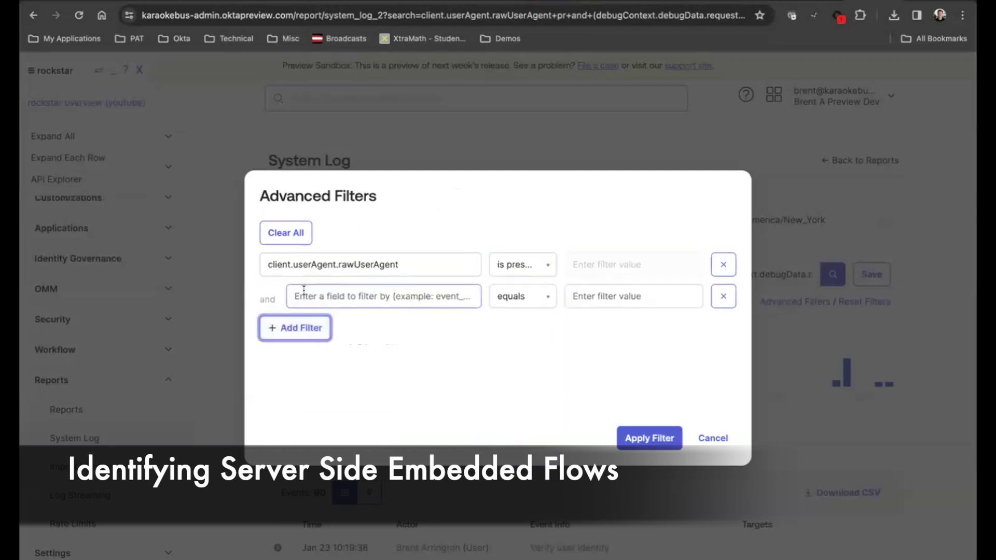
click(322, 296)
text(t)
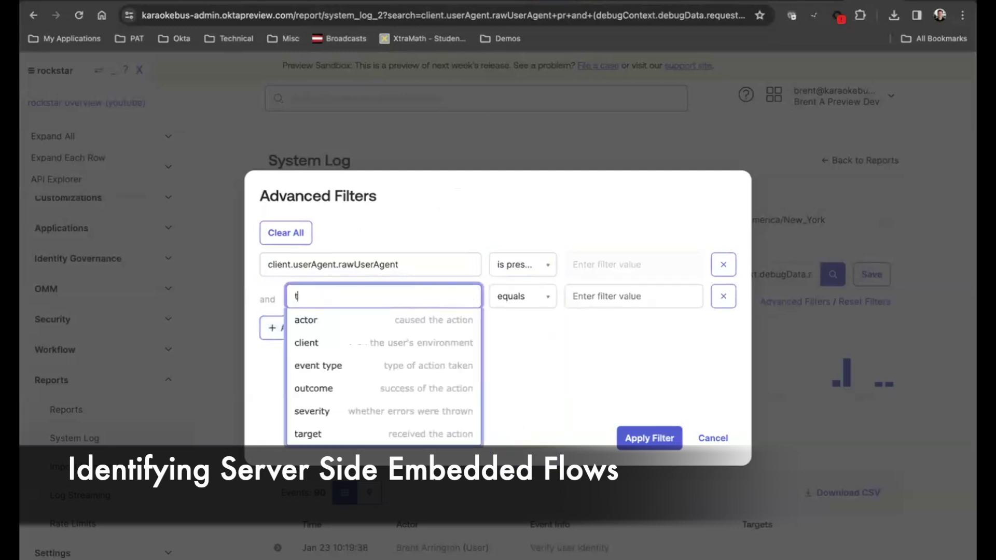
text(ransaction)
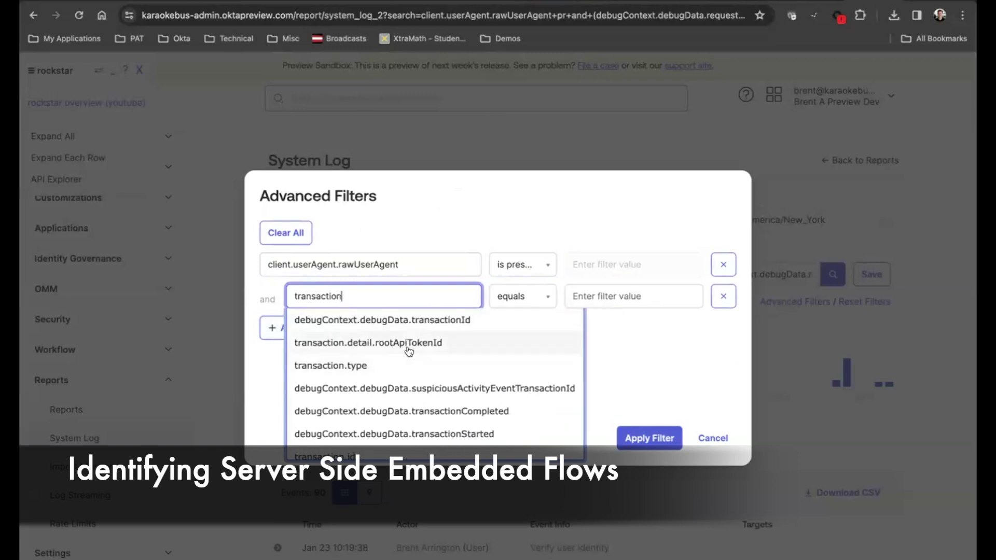
scroll(432, 397, down, 1)
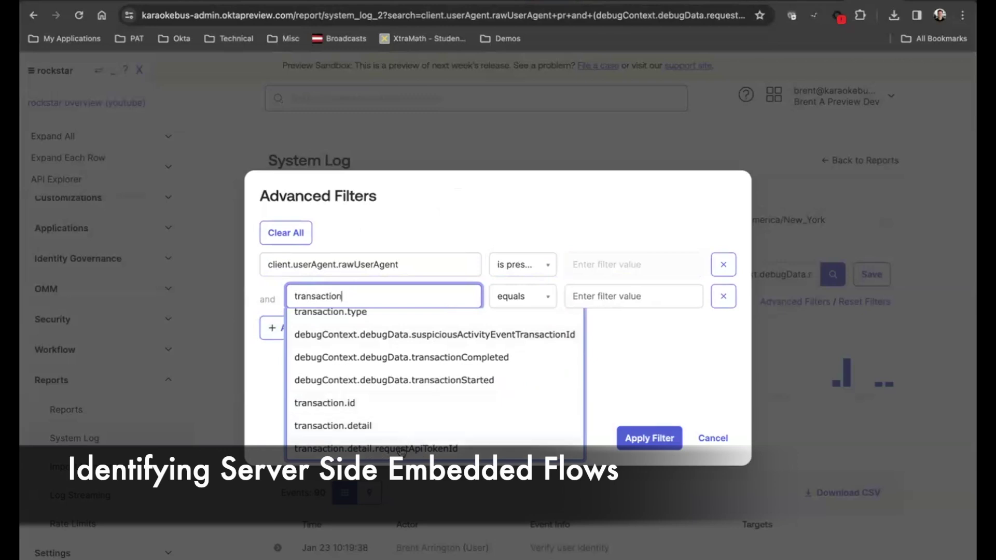
click(417, 450)
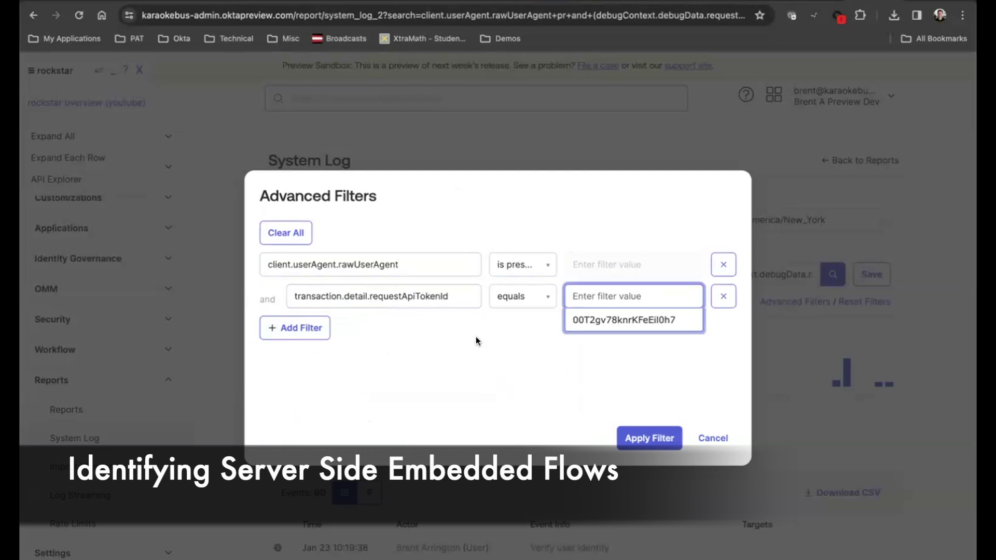
click(516, 295)
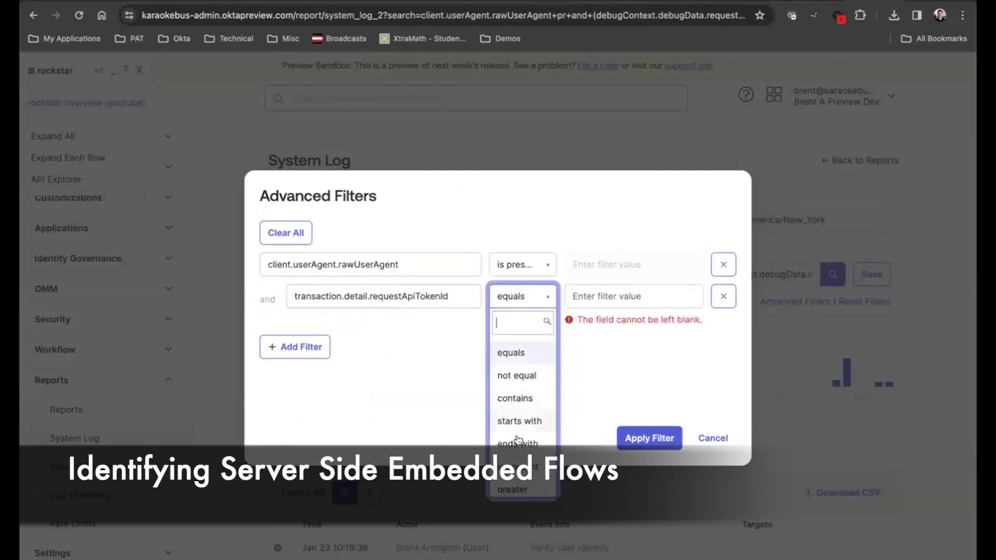
click(520, 464)
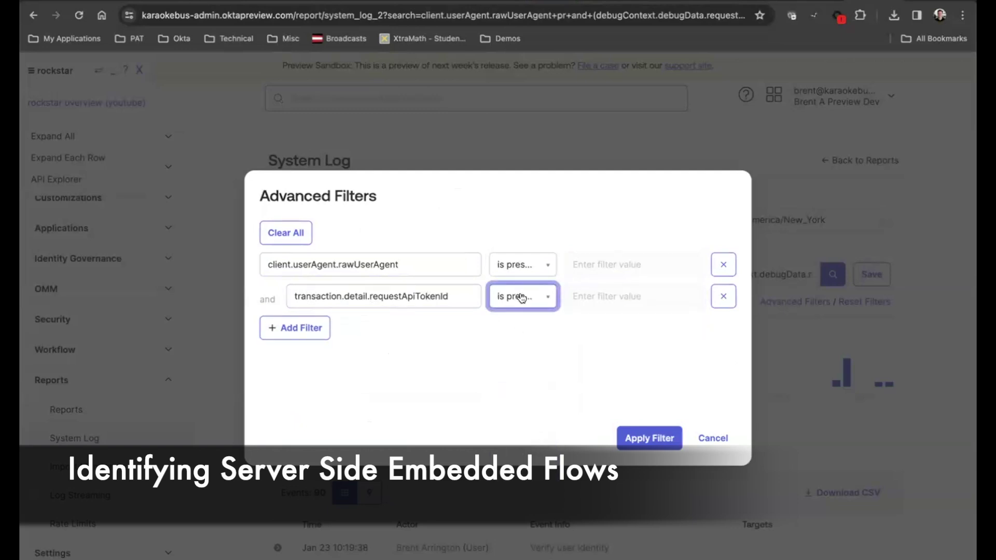
click(651, 438)
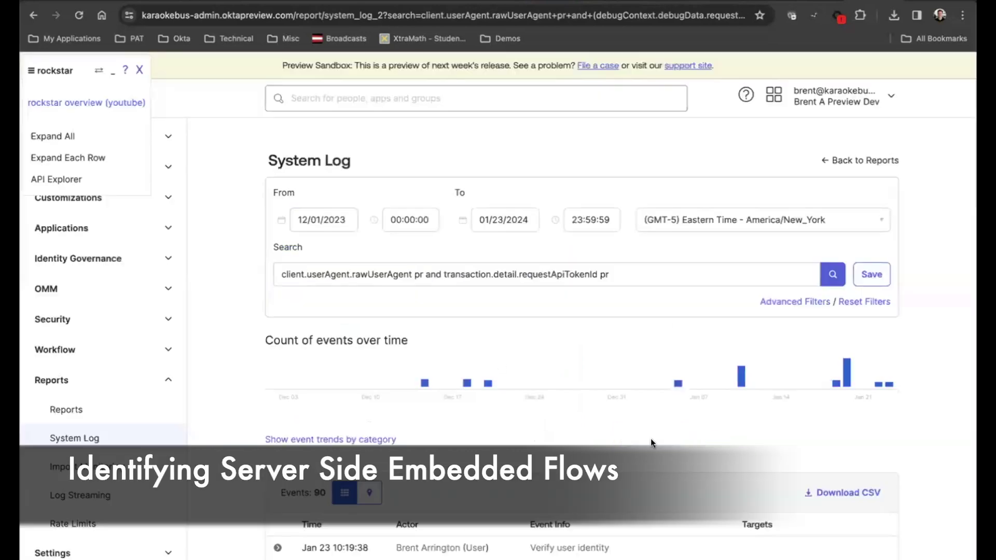
Expand the failed Jan 10 10:31:10 user login event in the filtered System Log results.
scroll(525, 385, down, 3)
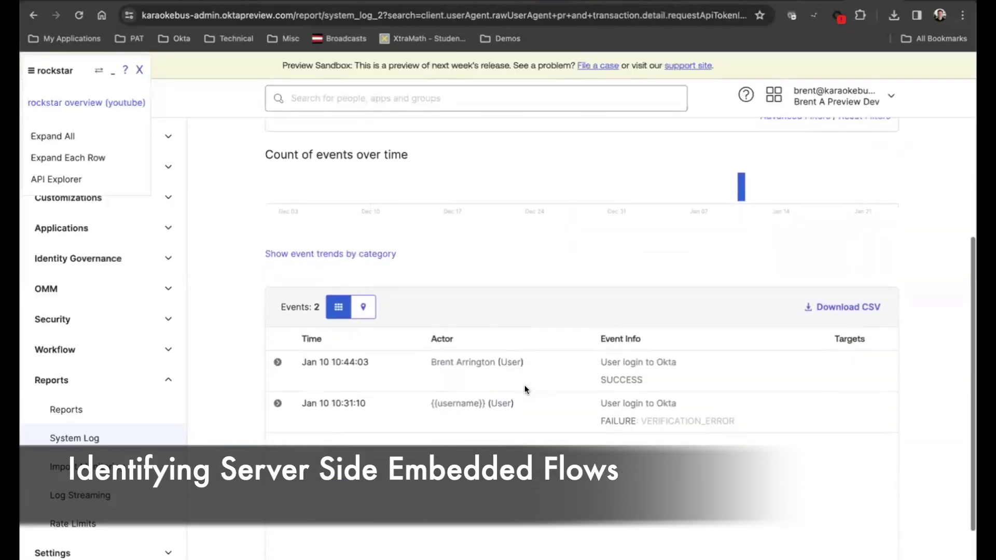
scroll(302, 328, down, 2)
click(277, 322)
scroll(366, 386, down, 3)
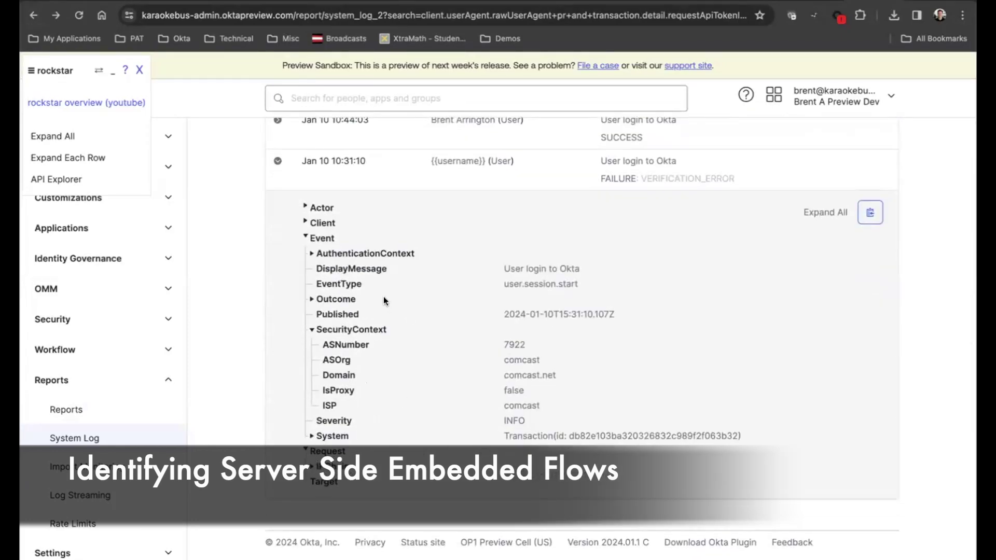
Expand the event's System section down to DebugContext and the Transaction Detail holding the API token IDs.
click(311, 436)
scroll(388, 428, down, 1)
scroll(388, 427, down, 1)
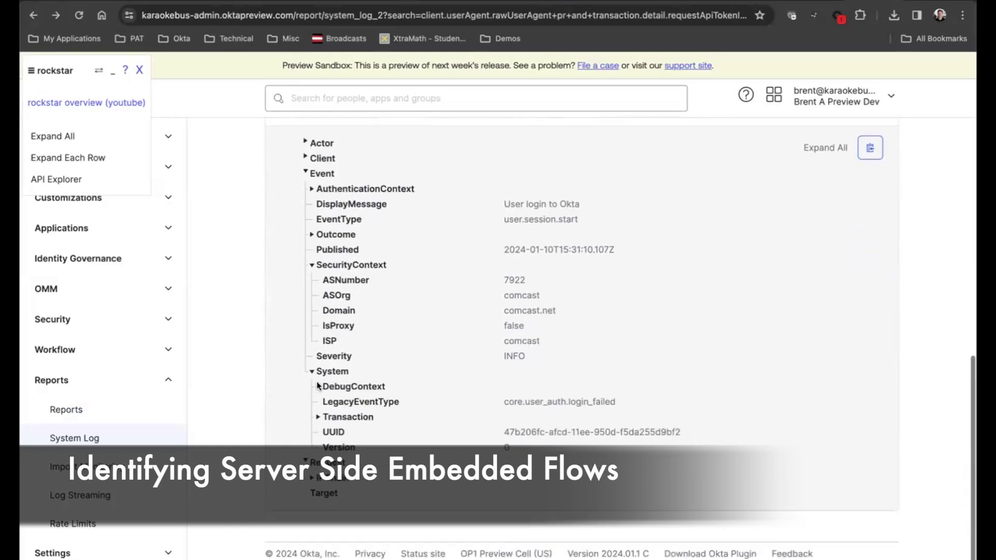
click(318, 386)
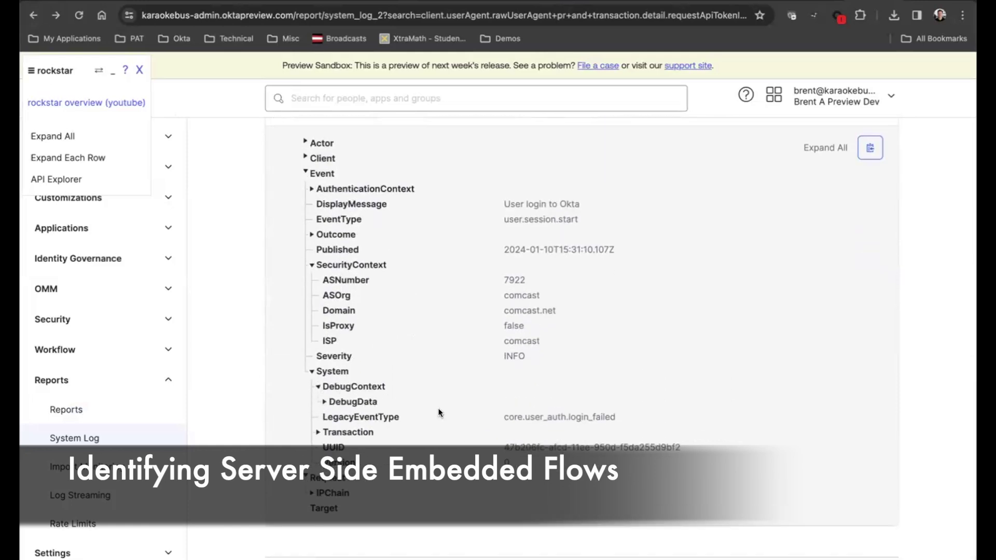
click(317, 432)
scroll(428, 425, down, 2)
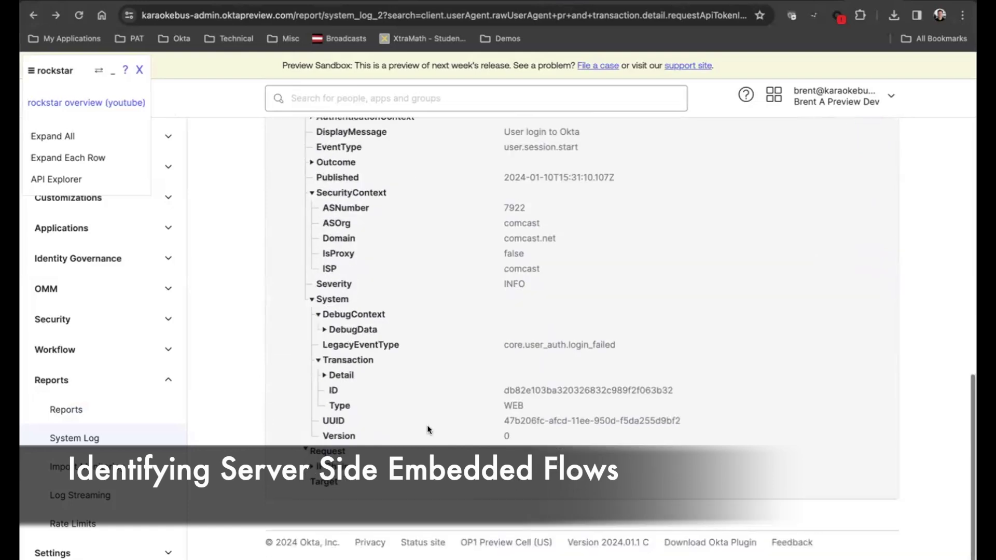
click(324, 374)
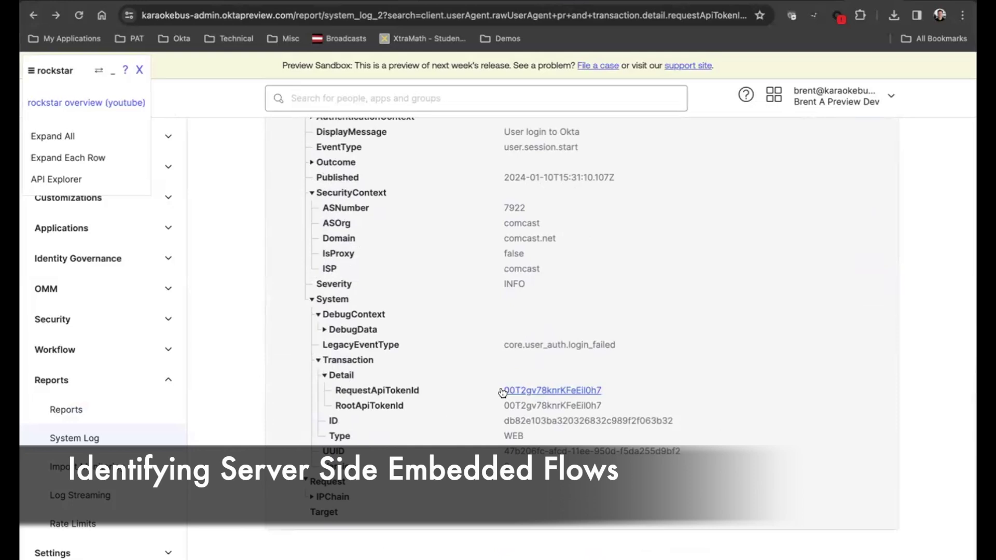
Copy the RequestApiTokenId value from the event's Transaction Detail.
drag(502, 391, 604, 398)
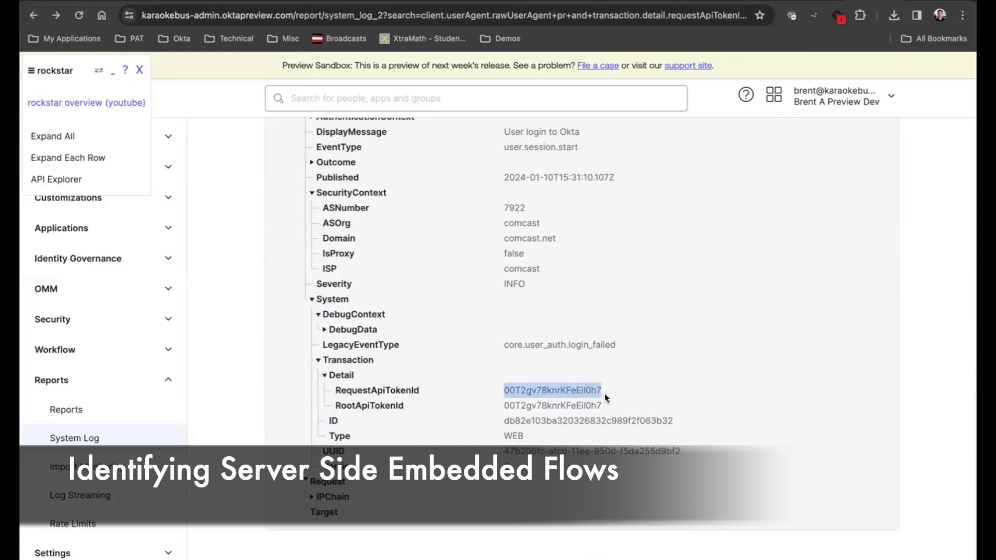
right_click(554, 389)
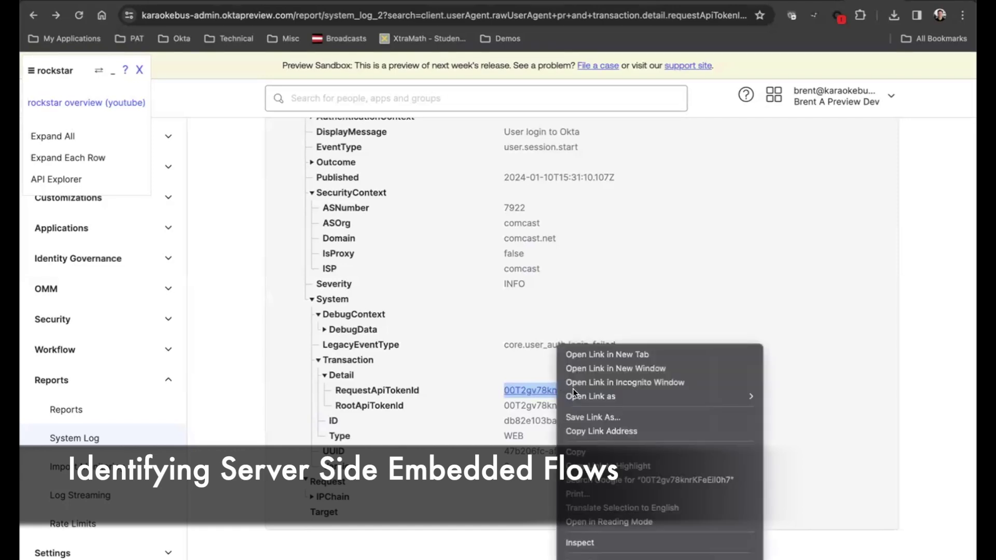
click(590, 448)
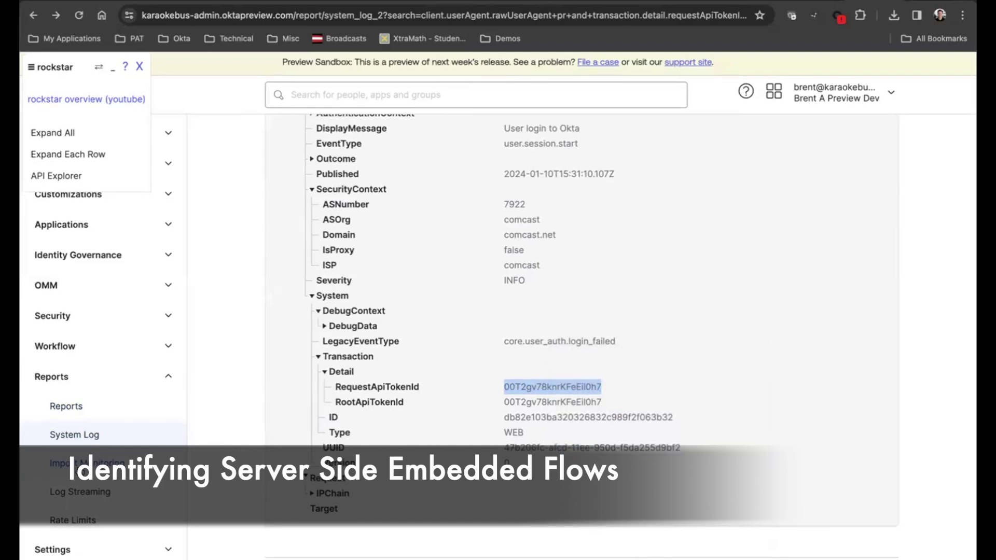
Open the API Tokens list in the Security section and look through the listed tokens.
click(77, 322)
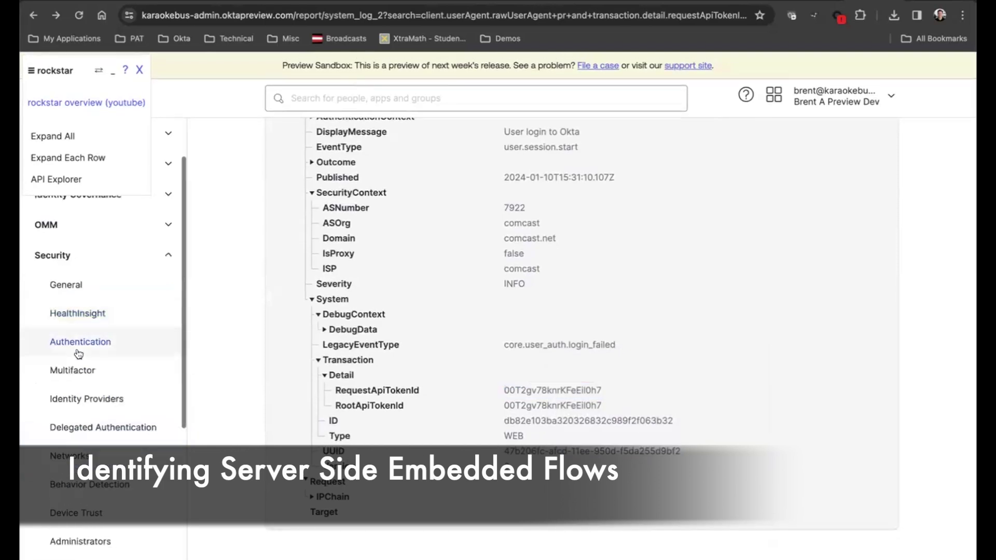
scroll(75, 524, down, 2)
click(70, 495)
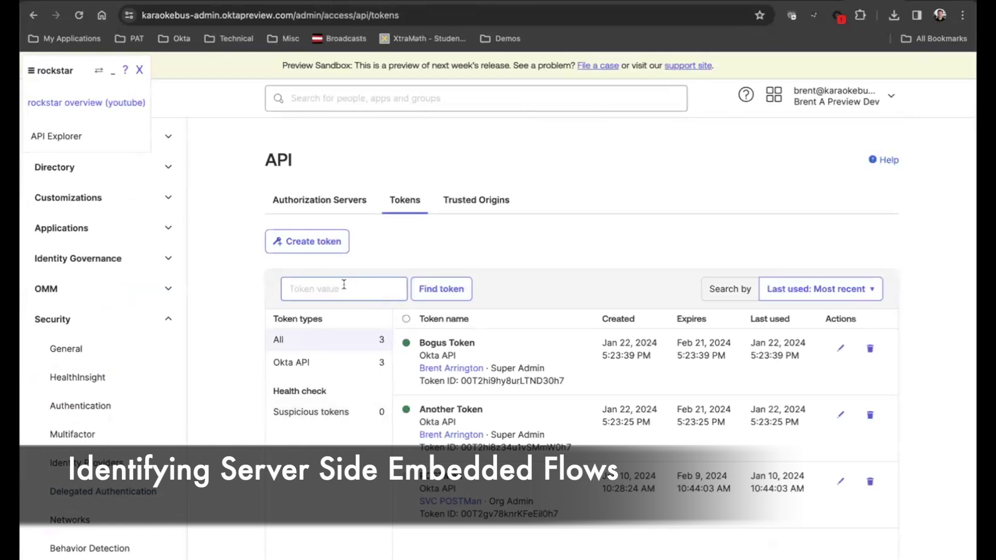
scroll(471, 482, down, 1)
scroll(471, 483, down, 3)
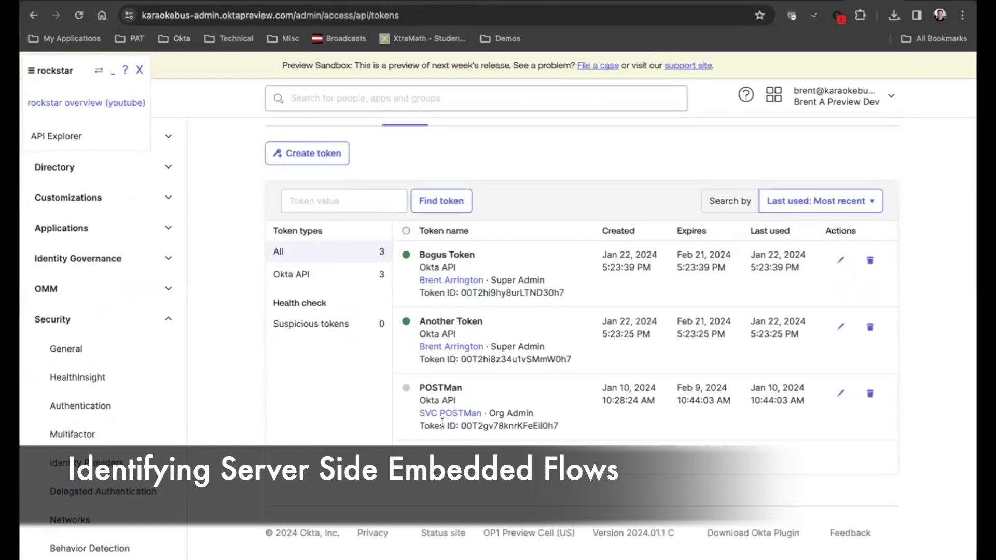
Find the matching API token by pasting the copied token ID into the token value field, and check the result's details.
click(349, 205)
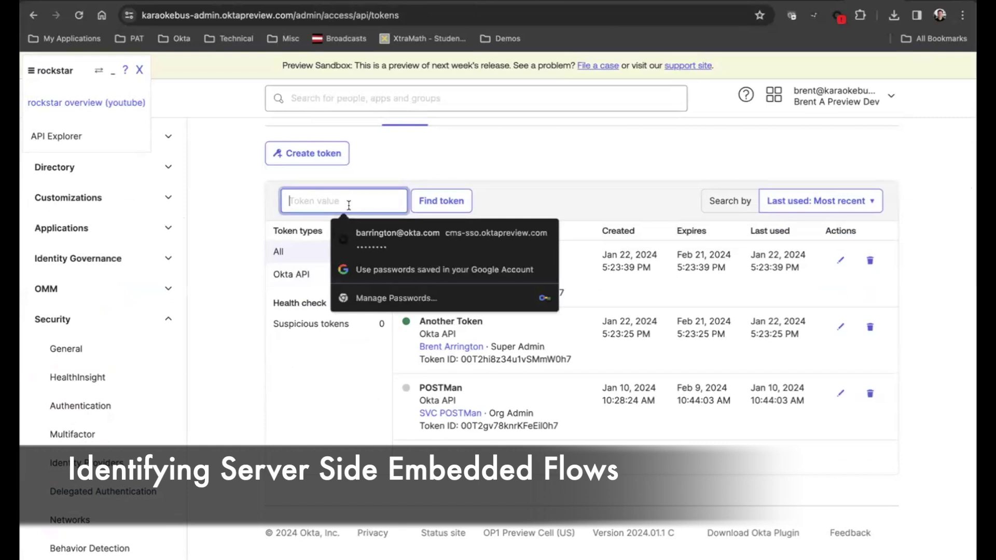
key(ctrl+v)
click(445, 200)
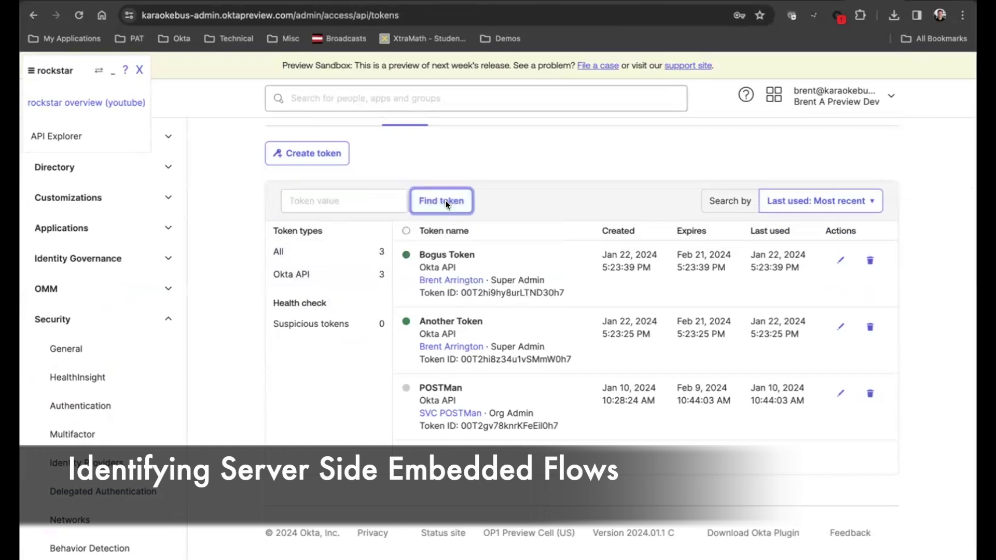
drag(418, 253, 534, 289)
click(605, 328)
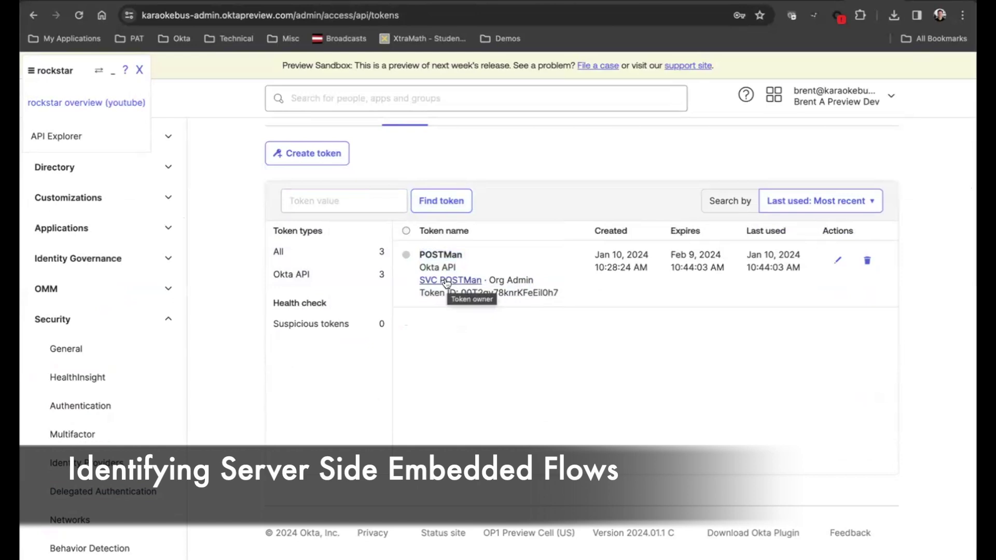
Open the POSTMan token owner's user record and review its Profile attributes.
click(446, 281)
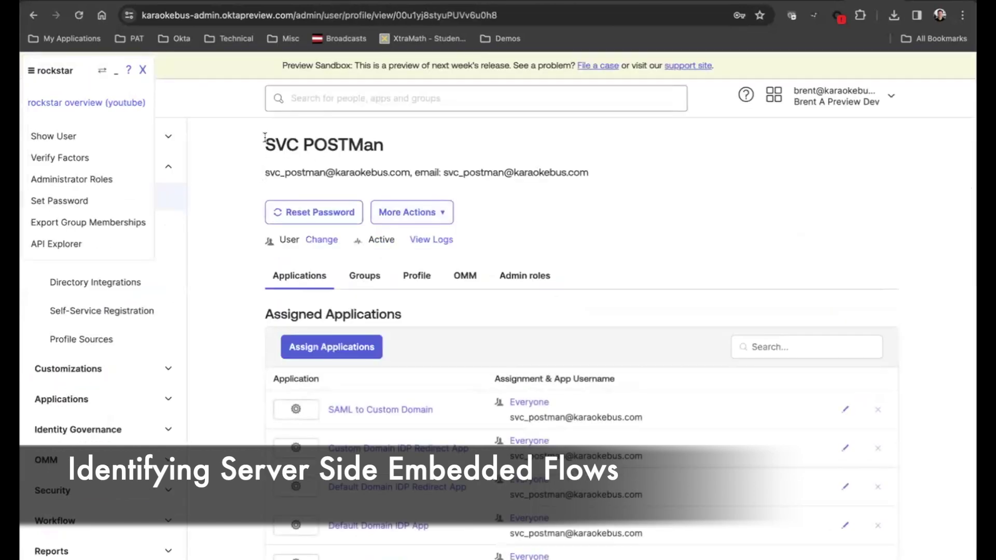
drag(264, 138, 467, 190)
click(599, 199)
click(415, 276)
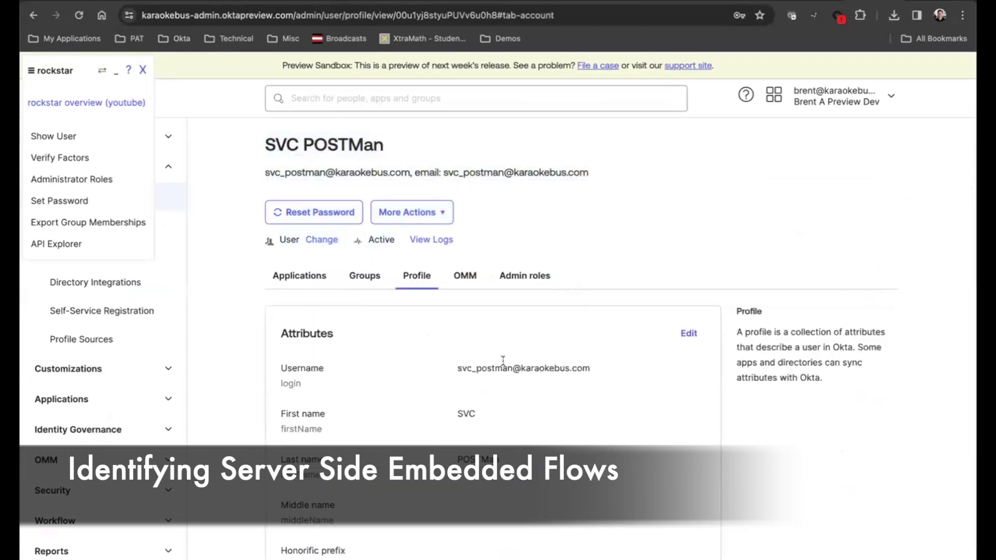
scroll(503, 361, down, 2)
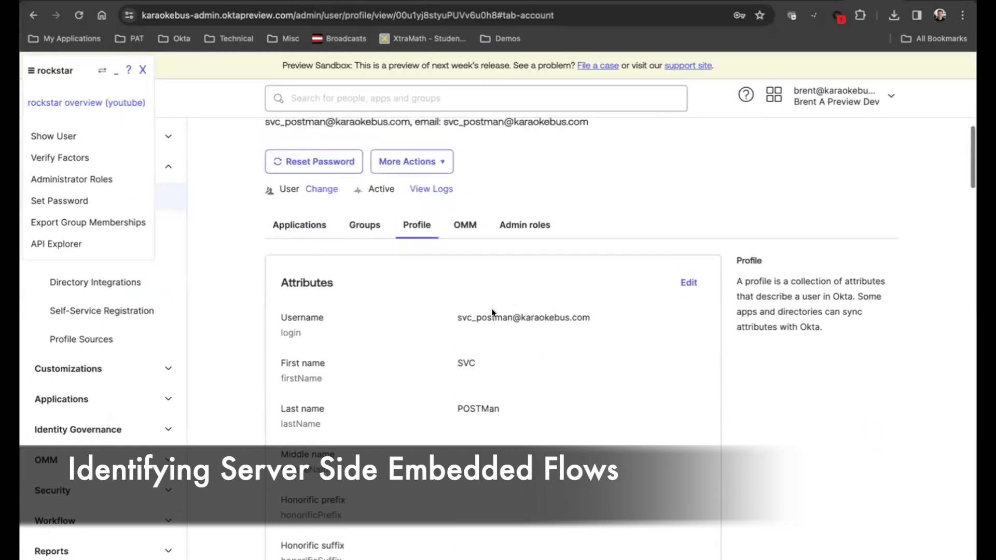
scroll(577, 225, up, 2)
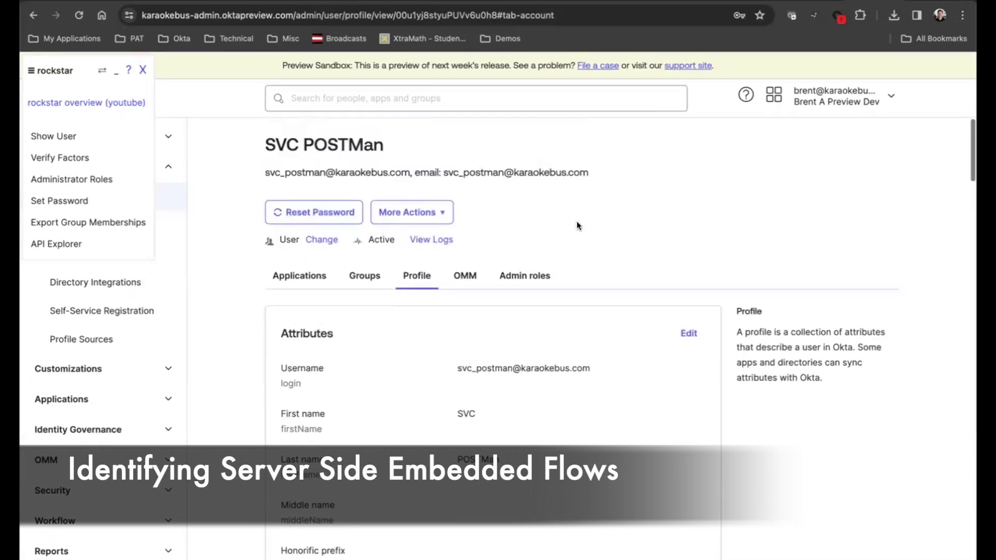